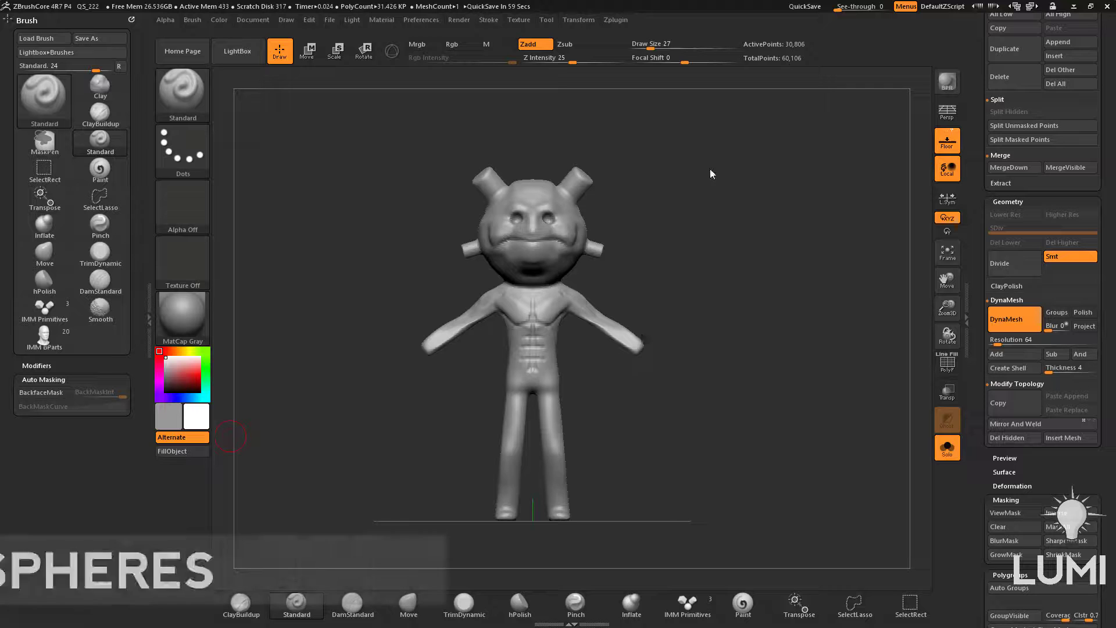
# - Replace the horned character with a new ZSphere as the active tool
pyautogui.moveTo(978, 329); pyautogui.dragTo(977, 499)
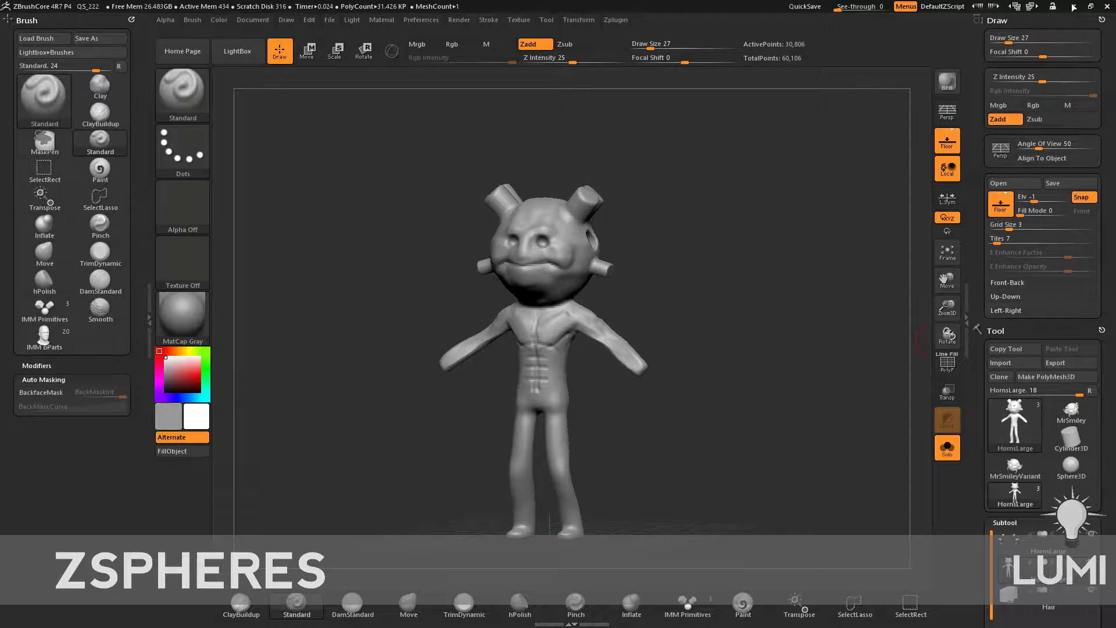
pyautogui.click(1100, 21)
pyautogui.moveTo(969, 250)
pyautogui.mouseDown()
pyautogui.moveTo(968, 160)
pyautogui.moveTo(968, 251)
pyautogui.mouseUp()
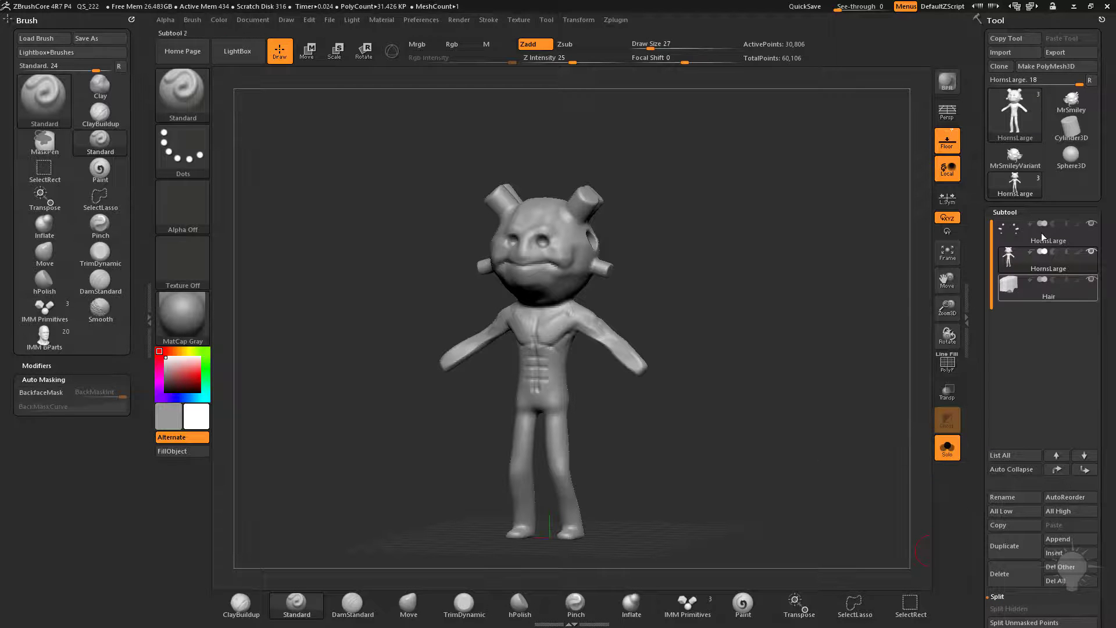
pyautogui.click(1014, 119)
pyautogui.click(669, 173)
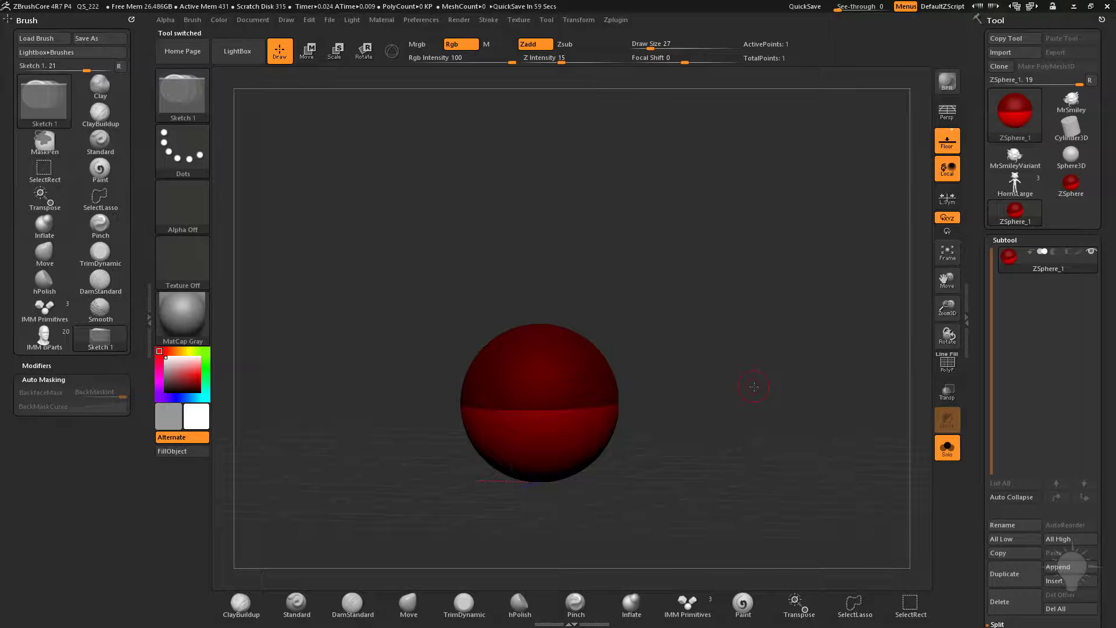
# - Set the draw size to 18 and activate mirrored symmetry for drawing on the ZSphere
pyautogui.moveTo(687, 306)
pyautogui.mouseDown()
pyautogui.moveTo(672, 346)
pyautogui.moveTo(713, 310)
pyautogui.mouseUp()
pyautogui.press('s')
pyautogui.click(684, 331)
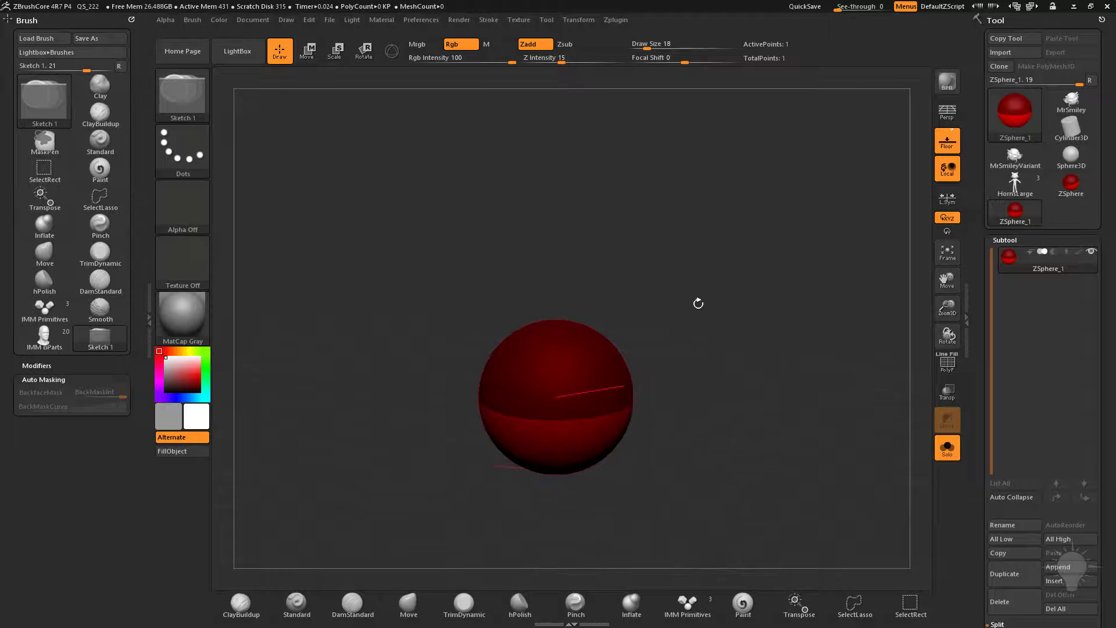
pyautogui.moveTo(642, 371); pyautogui.dragTo(662, 264)
pyautogui.moveTo(670, 335)
pyautogui.keyDown('alt'); pyautogui.mouseDown()
pyautogui.moveTo(661, 304)
pyautogui.moveTo(678, 344)
pyautogui.mouseUp(); pyautogui.keyUp('alt')
pyautogui.moveTo(580, 288); pyautogui.dragTo(588, 343)
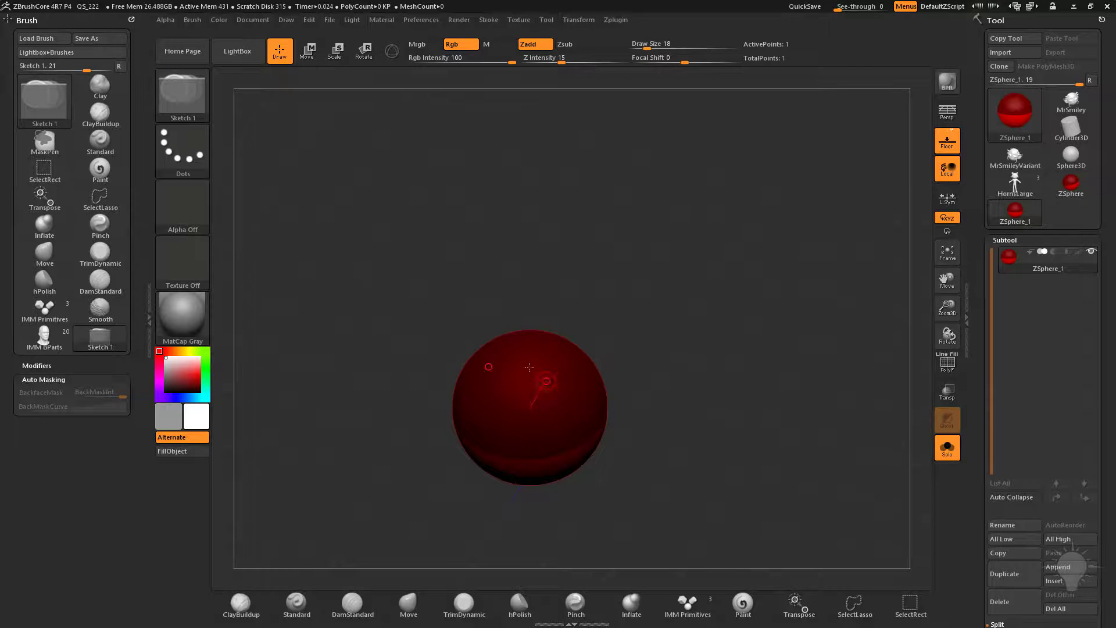
pyautogui.click(575, 24)
pyautogui.keyDown('alt'); pyautogui.moveTo(707, 320); pyautogui.dragTo(686, 294); pyautogui.keyUp('alt')
pyautogui.moveTo(677, 285); pyautogui.dragTo(632, 326)
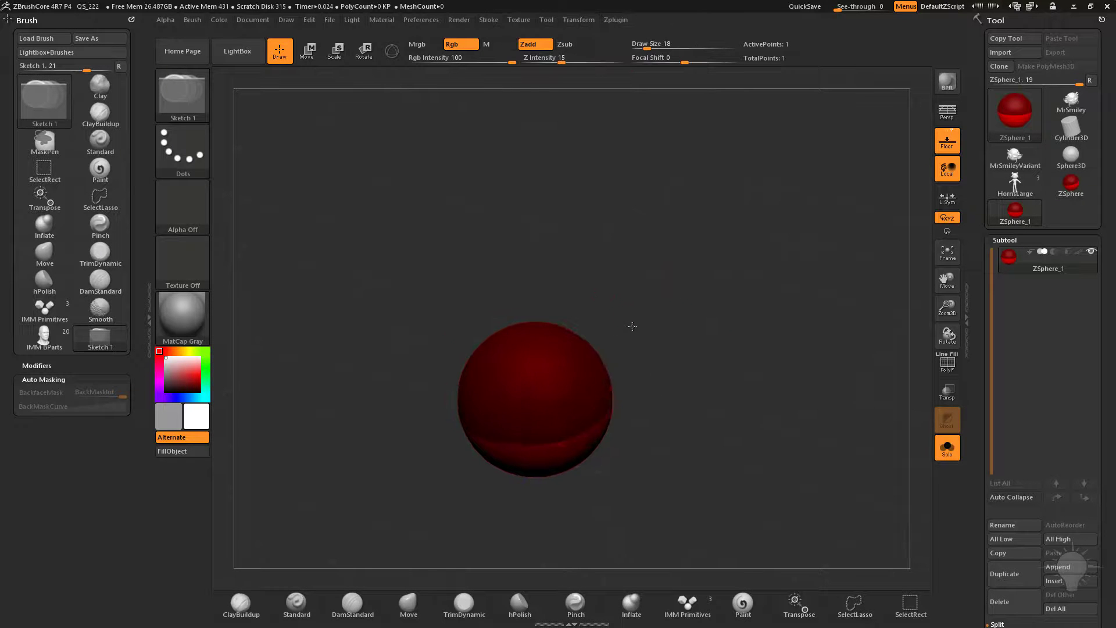
# - Draw a mirrored pair of child ZSpheres on the upper sides of the root ZSphere
pyautogui.moveTo(600, 467); pyautogui.dragTo(513, 500)
pyautogui.moveTo(646, 372); pyautogui.dragTo(627, 307)
pyautogui.moveTo(596, 387)
pyautogui.mouseDown()
pyautogui.moveTo(687, 410)
pyautogui.moveTo(627, 366)
pyautogui.mouseUp()
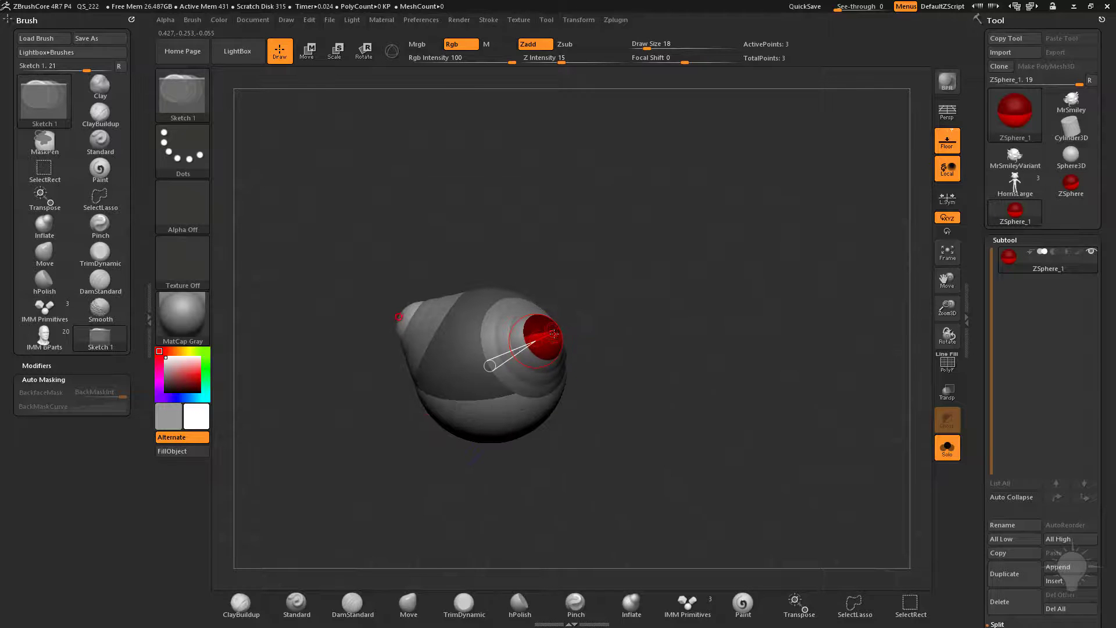
pyautogui.moveTo(555, 333)
pyautogui.mouseDown()
pyautogui.moveTo(613, 365)
pyautogui.moveTo(682, 368)
pyautogui.mouseUp()
pyautogui.click(569, 335)
pyautogui.click(570, 329)
pyautogui.click(572, 327)
pyautogui.hotkey('ctrl', 'z')
pyautogui.hotkey('ctrl', 'z')
pyautogui.hotkey('ctrl', 'z')
pyautogui.hotkey('ctrl', 'z')
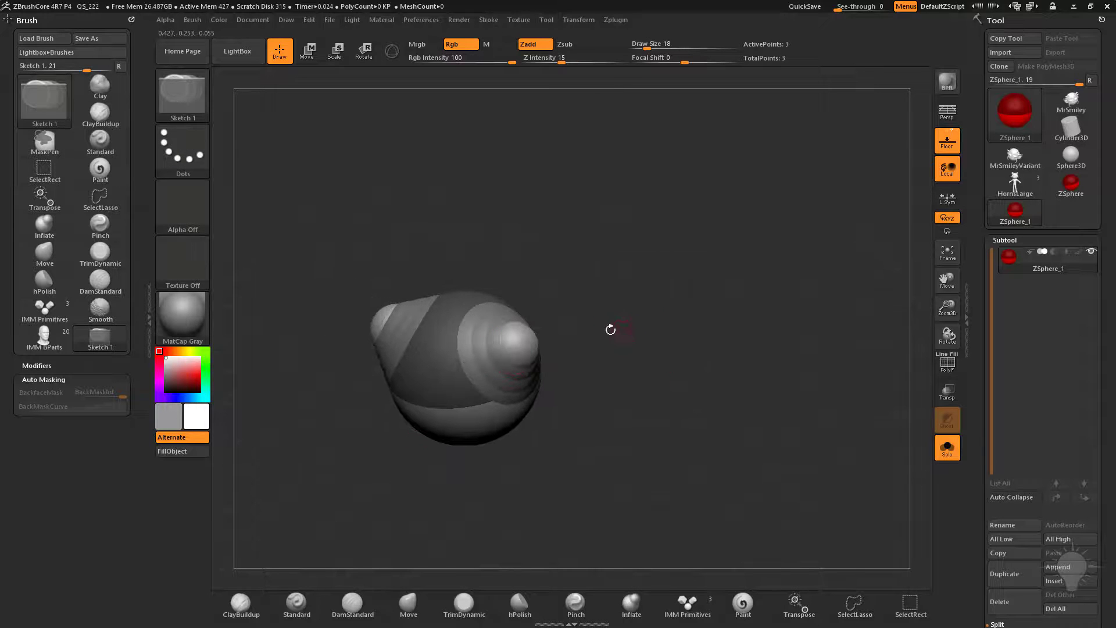
# - Chain two more mirrored pairs of ZSpheres onto the side spheres to start the arms
pyautogui.moveTo(600, 338)
pyautogui.mouseDown()
pyautogui.moveTo(575, 344)
pyautogui.moveTo(652, 348)
pyautogui.mouseUp()
pyautogui.moveTo(647, 309); pyautogui.dragTo(619, 352)
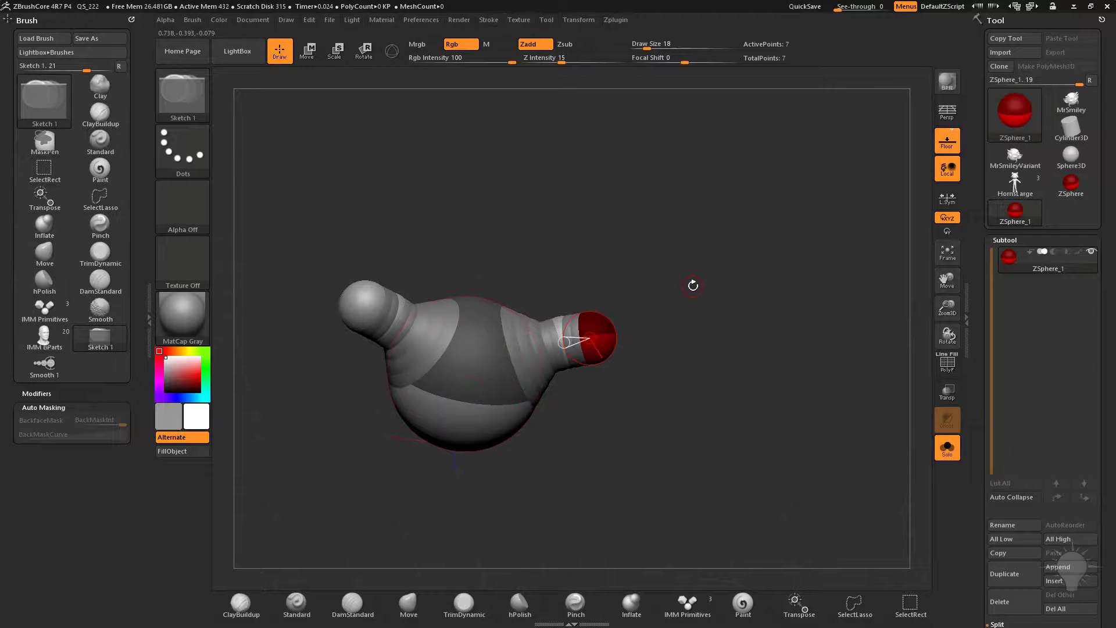
# - Move the side ZSpheres outward to stretch them into long arms bent upward at the elbows
pyautogui.press('w')
pyautogui.moveTo(688, 292)
pyautogui.keyDown('shift'); pyautogui.mouseDown()
pyautogui.moveTo(662, 314)
pyautogui.moveTo(581, 316)
pyautogui.moveTo(669, 308)
pyautogui.moveTo(648, 325)
pyautogui.moveTo(640, 316)
pyautogui.moveTo(689, 330)
pyautogui.mouseUp(); pyautogui.keyUp('shift')
pyautogui.moveTo(558, 327); pyautogui.dragTo(606, 379)
pyautogui.moveTo(556, 319)
pyautogui.mouseDown()
pyautogui.moveTo(576, 303)
pyautogui.moveTo(538, 378)
pyautogui.moveTo(538, 316)
pyautogui.moveTo(639, 247)
pyautogui.moveTo(567, 326)
pyautogui.moveTo(630, 304)
pyautogui.moveTo(668, 269)
pyautogui.moveTo(560, 319)
pyautogui.moveTo(671, 267)
pyautogui.moveTo(584, 303)
pyautogui.moveTo(539, 354)
pyautogui.moveTo(572, 336)
pyautogui.moveTo(562, 324)
pyautogui.mouseUp()
pyautogui.moveTo(642, 282); pyautogui.dragTo(664, 286)
pyautogui.moveTo(620, 388); pyautogui.dragTo(643, 400)
pyautogui.moveTo(693, 354); pyautogui.dragTo(724, 359)
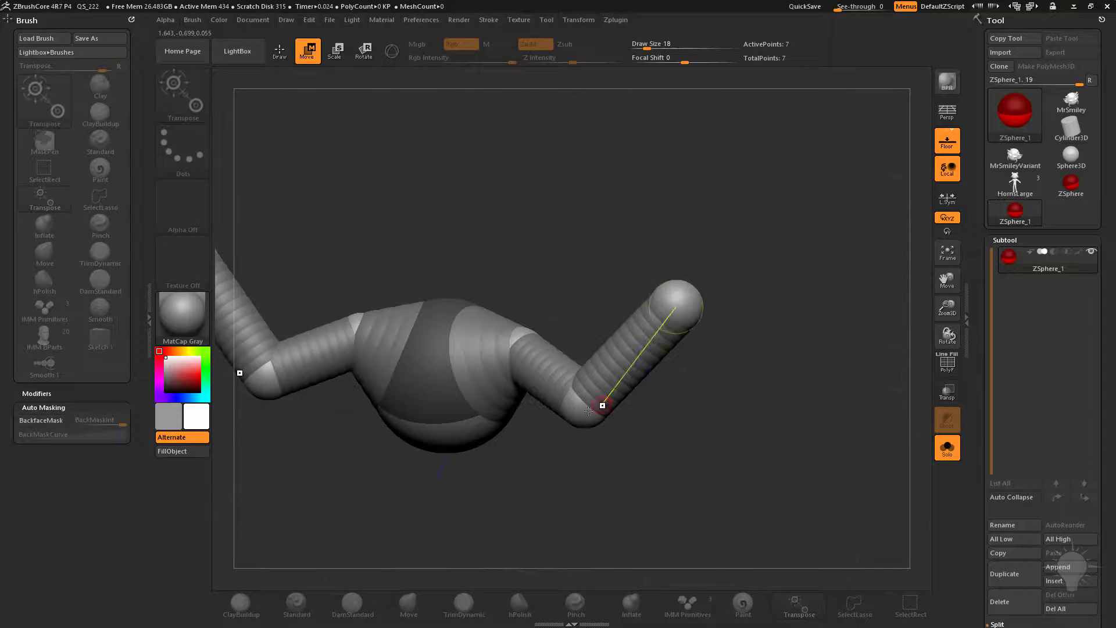
pyautogui.moveTo(601, 404); pyautogui.dragTo(630, 397)
pyautogui.moveTo(699, 413); pyautogui.dragTo(682, 377)
pyautogui.moveTo(709, 314); pyautogui.dragTo(826, 414)
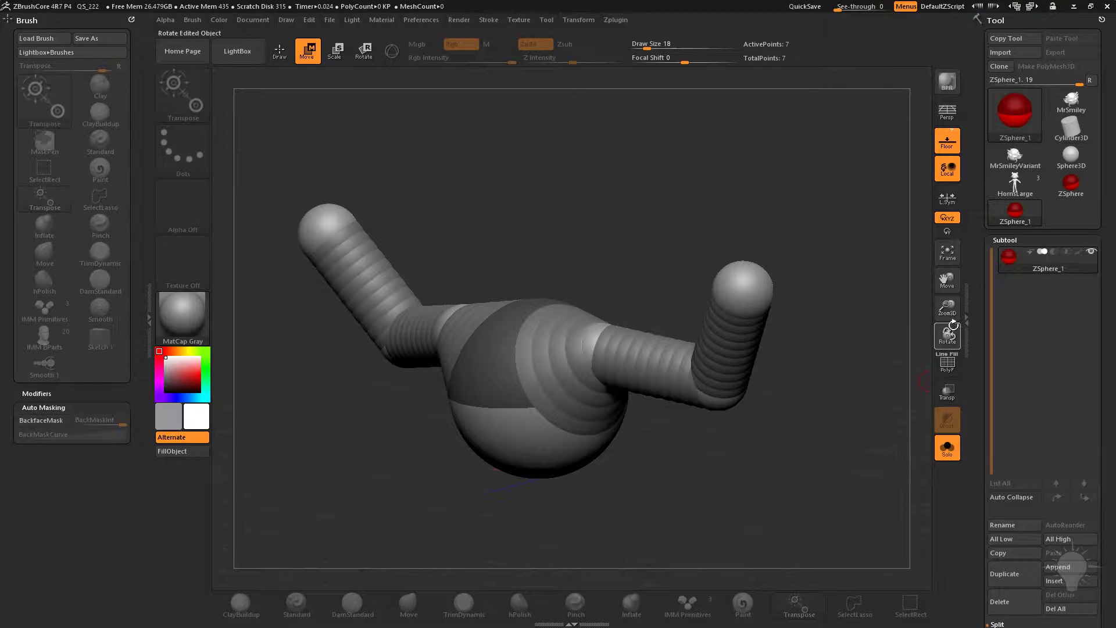
# - Preview the ZSphere model as an adaptive skin and display its polyframe
pyautogui.moveTo(1042, 281)
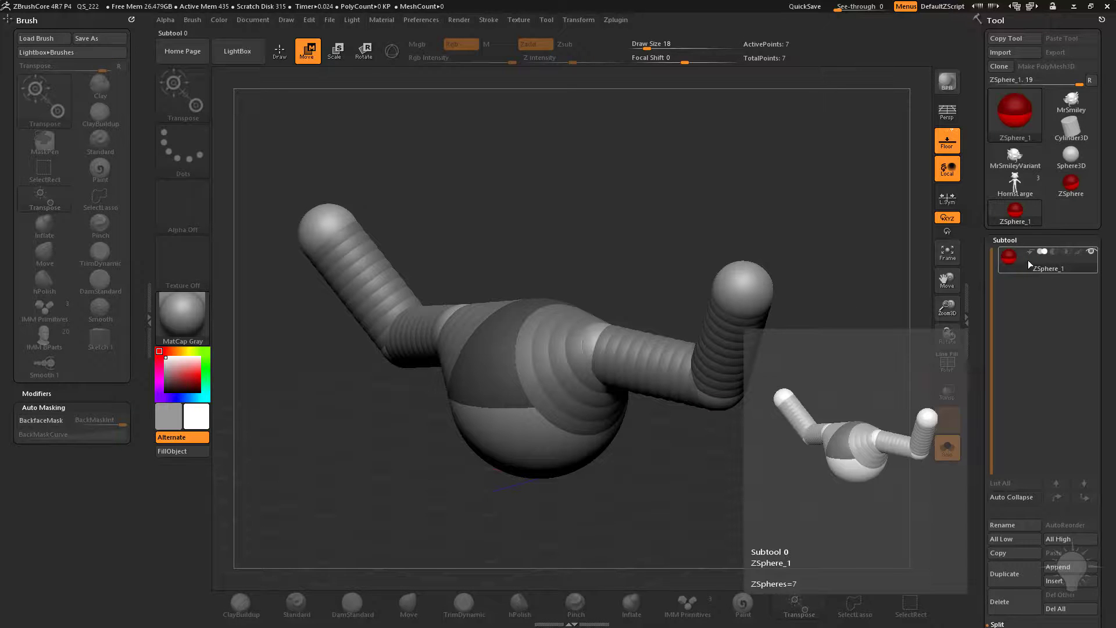
pyautogui.moveTo(976, 434); pyautogui.dragTo(973, 287)
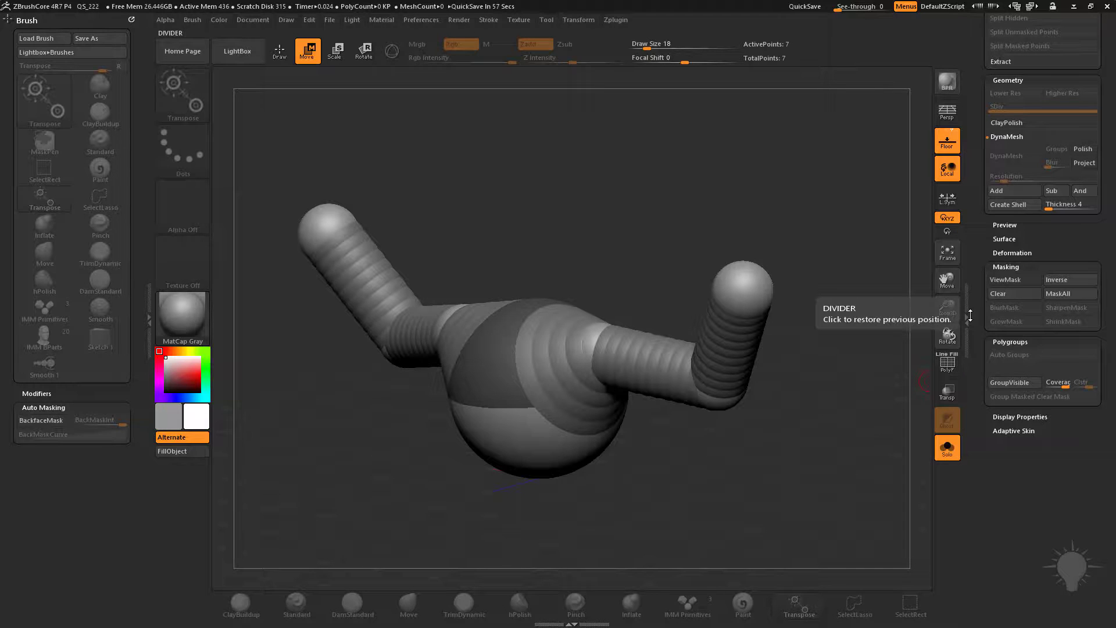
pyautogui.click(1006, 431)
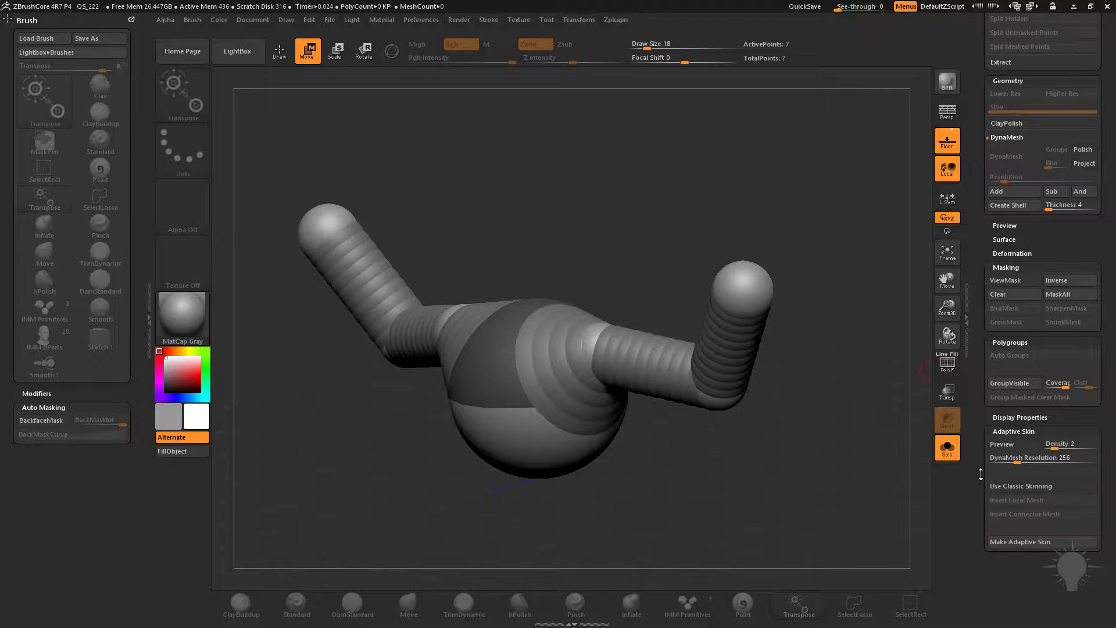
pyautogui.moveTo(833, 296); pyautogui.dragTo(848, 335)
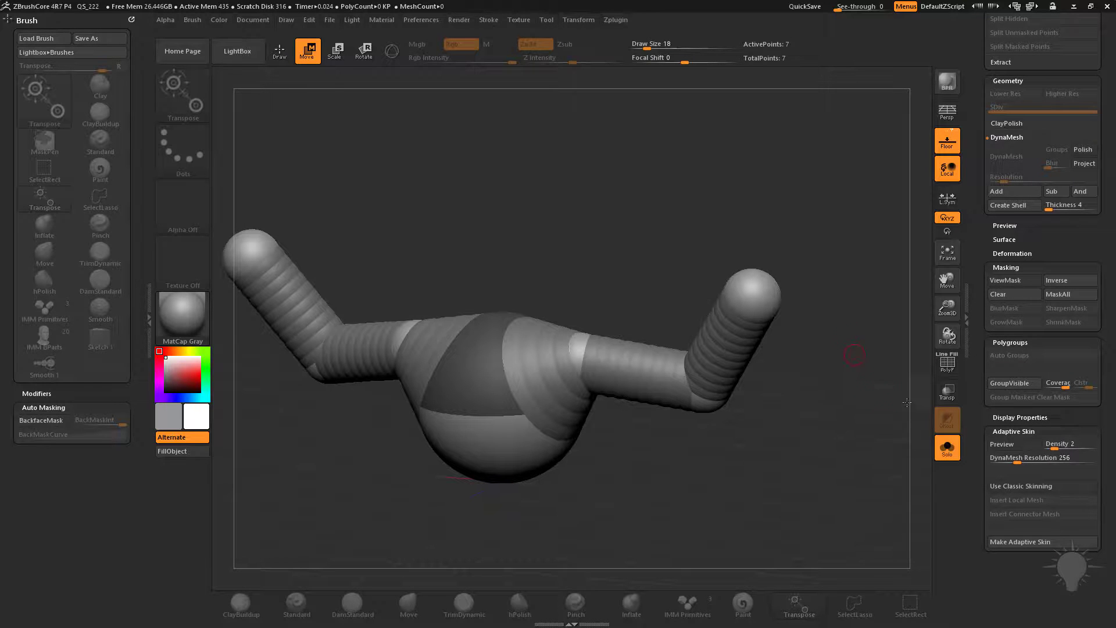
pyautogui.click(1003, 445)
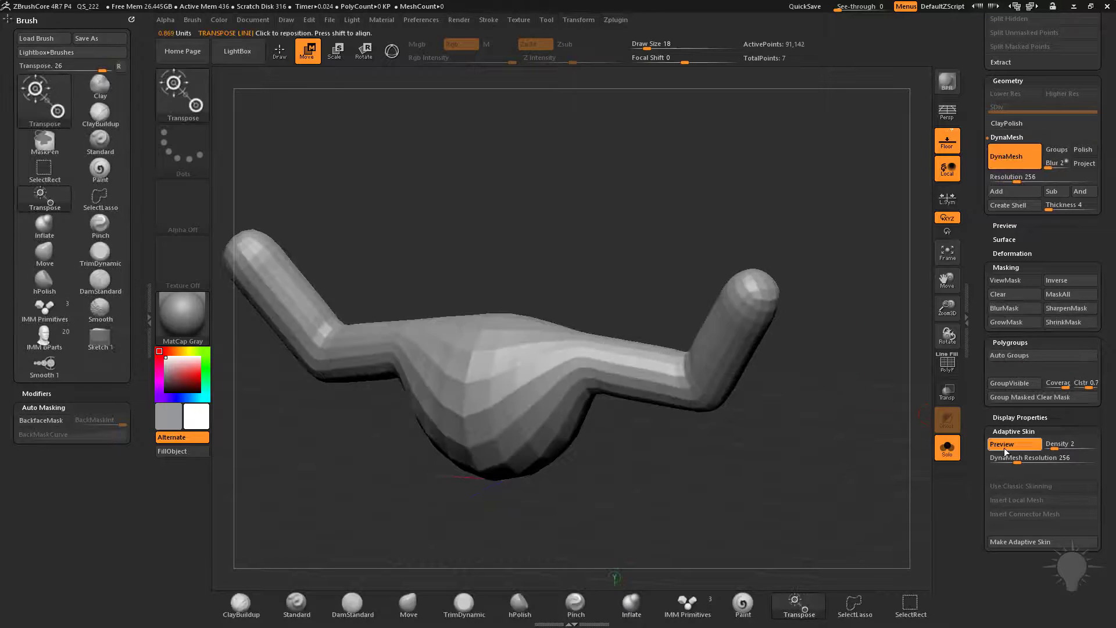
pyautogui.moveTo(854, 413)
pyautogui.mouseDown()
pyautogui.moveTo(852, 370)
pyautogui.moveTo(860, 398)
pyautogui.mouseUp()
pyautogui.hotkey('shift', 'f')
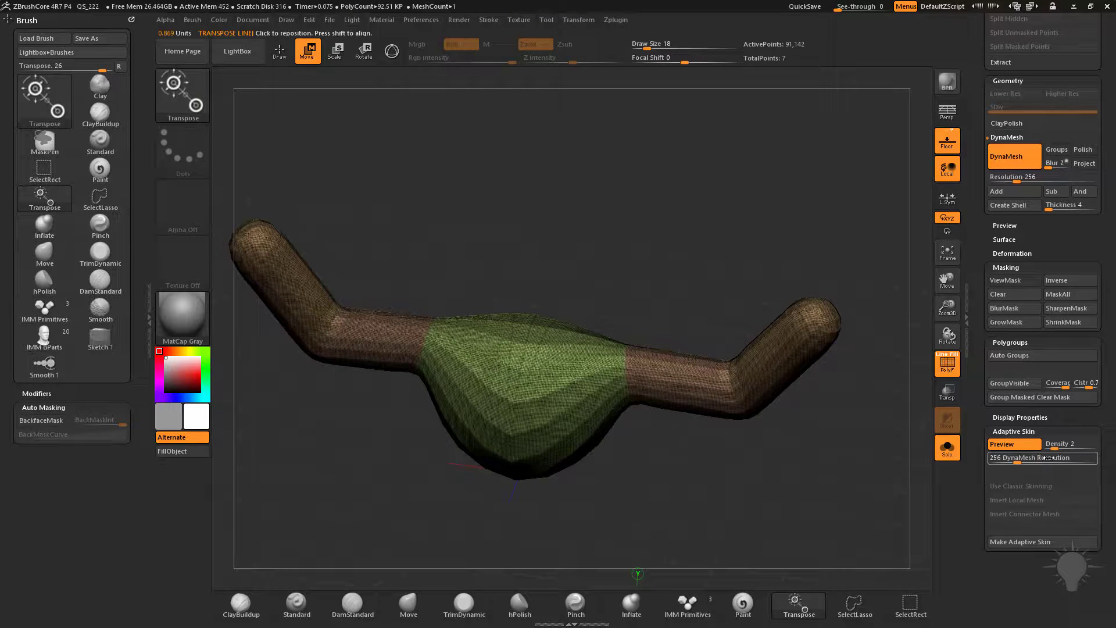
# - Set the adaptive skin's DynaMesh resolution to 0 and density to 1, and regenerate the preview
pyautogui.click(1020, 462)
pyautogui.click(999, 462)
pyautogui.moveTo(998, 460)
pyautogui.mouseDown()
pyautogui.moveTo(1047, 449)
pyautogui.moveTo(988, 459)
pyautogui.mouseUp()
pyautogui.click(1015, 444)
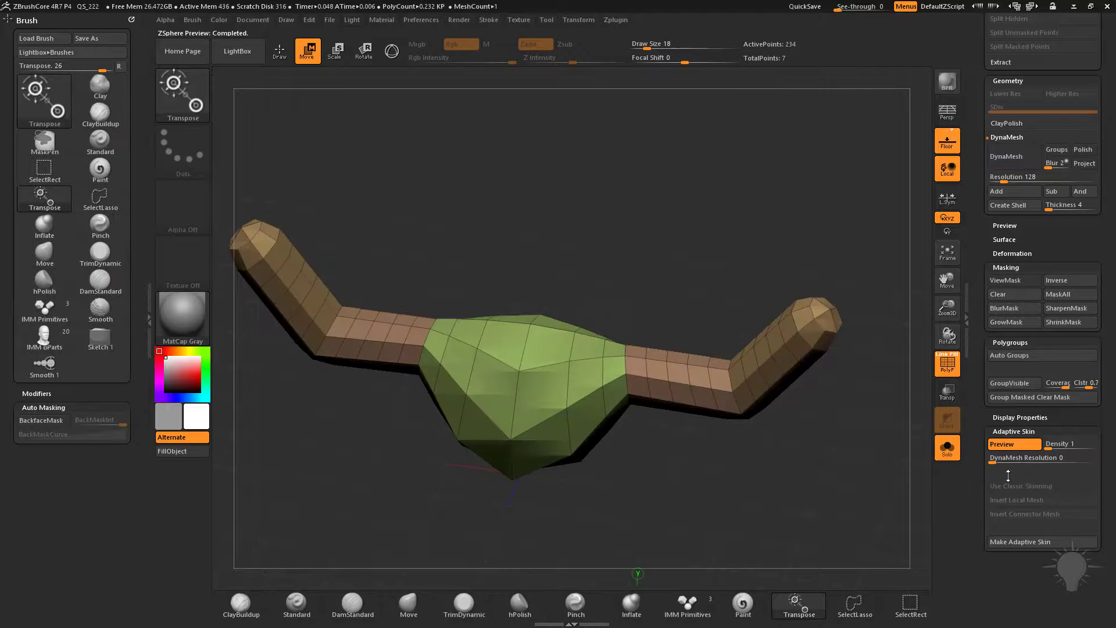
pyautogui.moveTo(794, 463); pyautogui.dragTo(769, 452)
pyautogui.moveTo(692, 447); pyautogui.dragTo(711, 419)
# - Try adaptive skin density 2, compare subdivision levels 1 and 2, and return the density to 1
pyautogui.click(1059, 448)
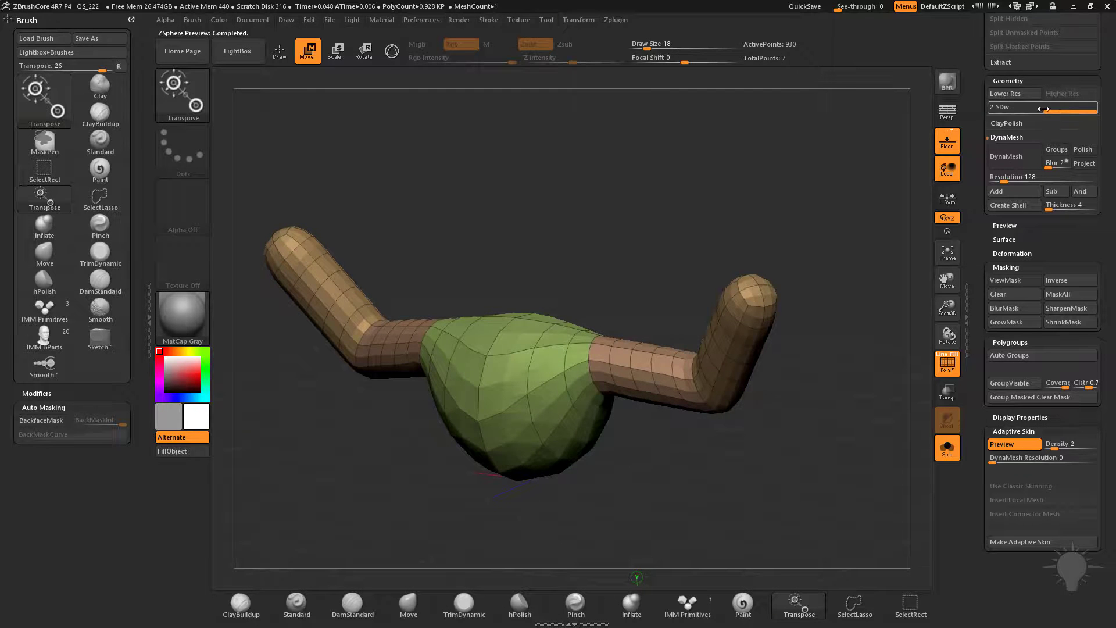
pyautogui.click(1024, 110)
pyautogui.click(1055, 110)
pyautogui.click(1024, 110)
pyautogui.click(1055, 111)
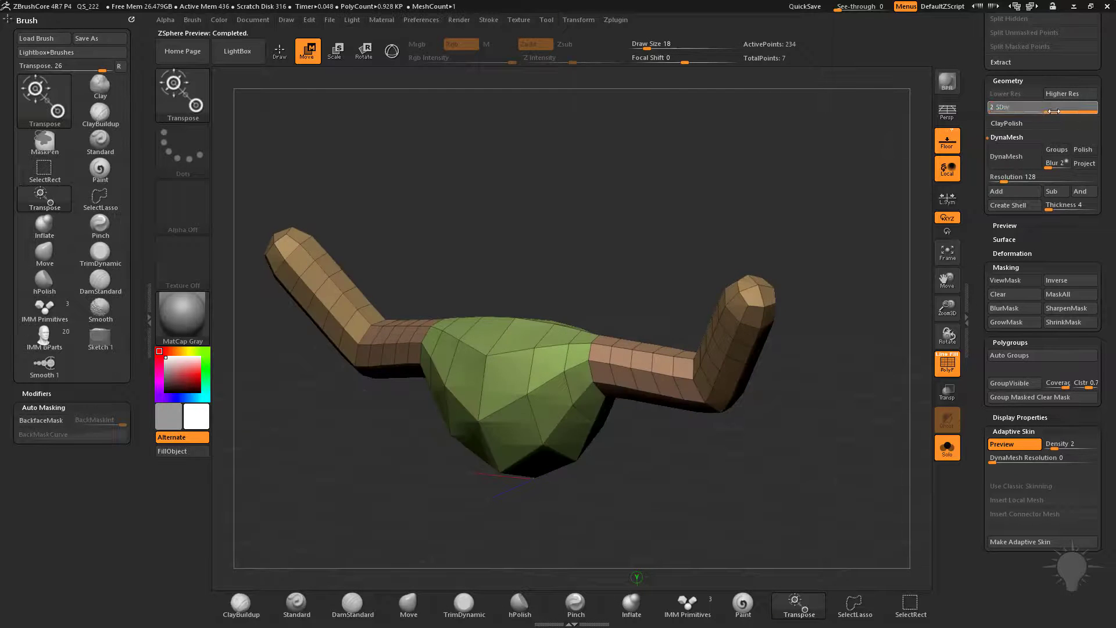
pyautogui.click(1048, 448)
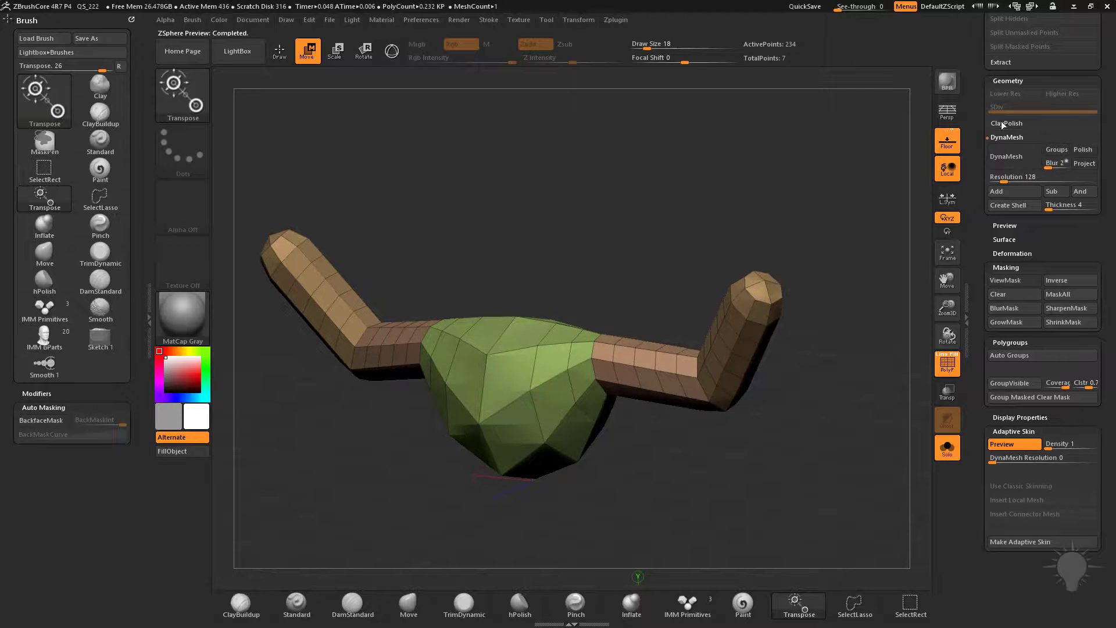
pyautogui.moveTo(822, 200); pyautogui.dragTo(774, 446)
pyautogui.moveTo(599, 406); pyautogui.dragTo(782, 467)
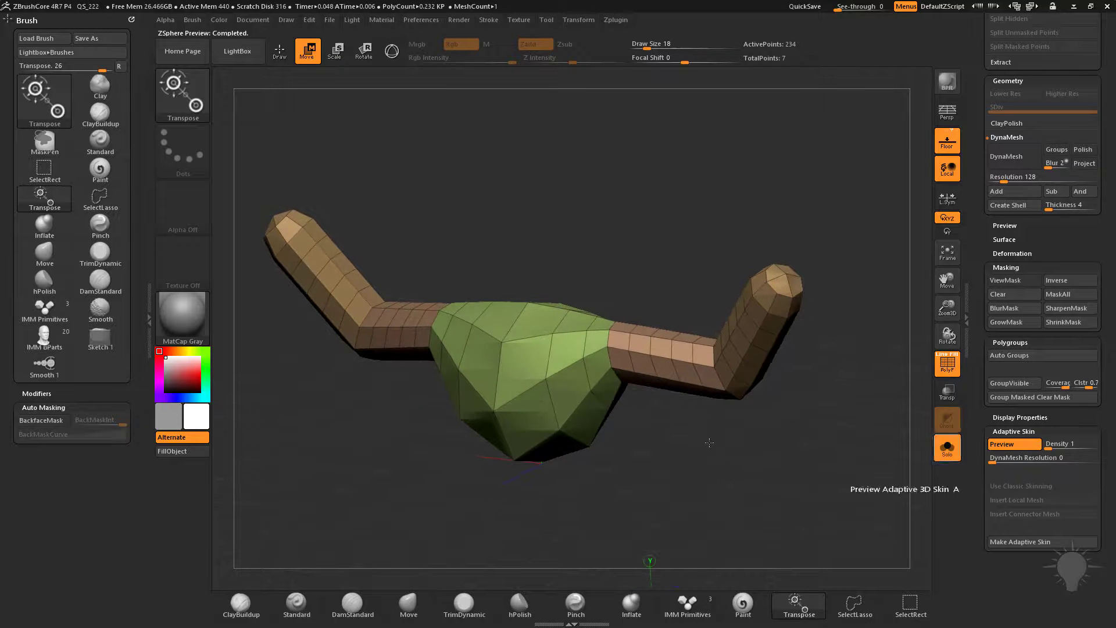
# - Toggle between the adaptive skin preview and the ZSpheres, ending on the ZSpheres with the polyframe hidden
pyautogui.press('a')
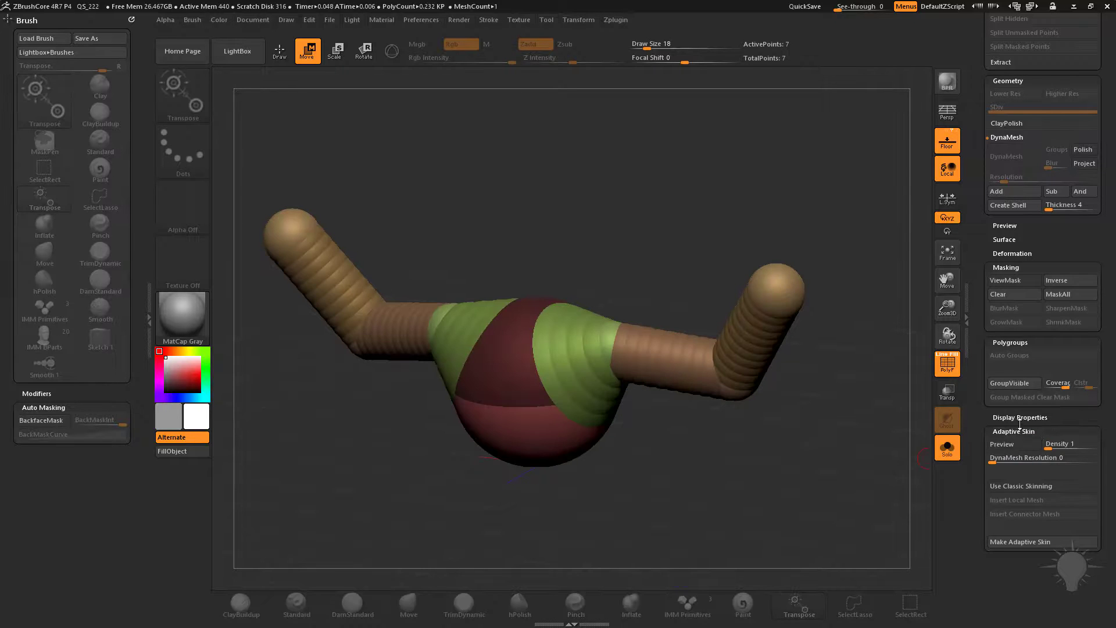
pyautogui.press('a')
pyautogui.press('a')
pyautogui.press('a')
pyautogui.press('a')
pyautogui.hotkey('shift', 'f')
pyautogui.keyDown('alt'); pyautogui.moveTo(853, 424); pyautogui.dragTo(845, 392); pyautogui.keyUp('alt')
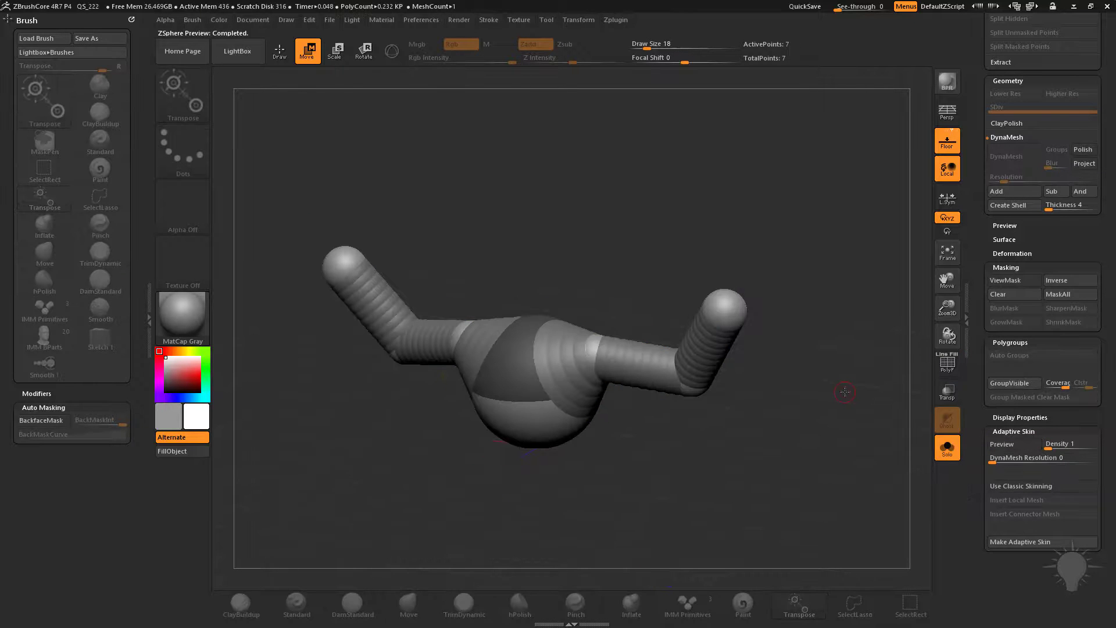
pyautogui.keyDown('alt'); pyautogui.moveTo(812, 260); pyautogui.dragTo(846, 383); pyautogui.keyUp('alt')
pyautogui.press('a')
pyautogui.press('a')
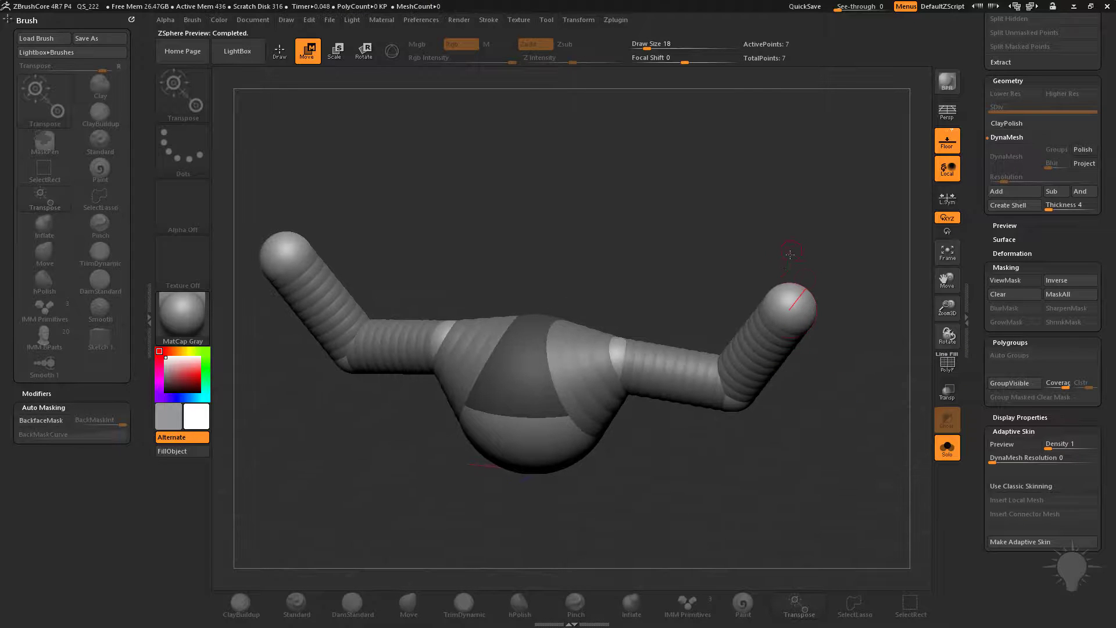
# - Rotate the mirrored arm chains at the shoulders and elbows so the arms angle downward
pyautogui.press('q')
pyautogui.moveTo(598, 219)
pyautogui.mouseDown()
pyautogui.moveTo(605, 307)
pyautogui.moveTo(793, 276)
pyautogui.moveTo(804, 381)
pyautogui.mouseUp()
pyautogui.press('r')
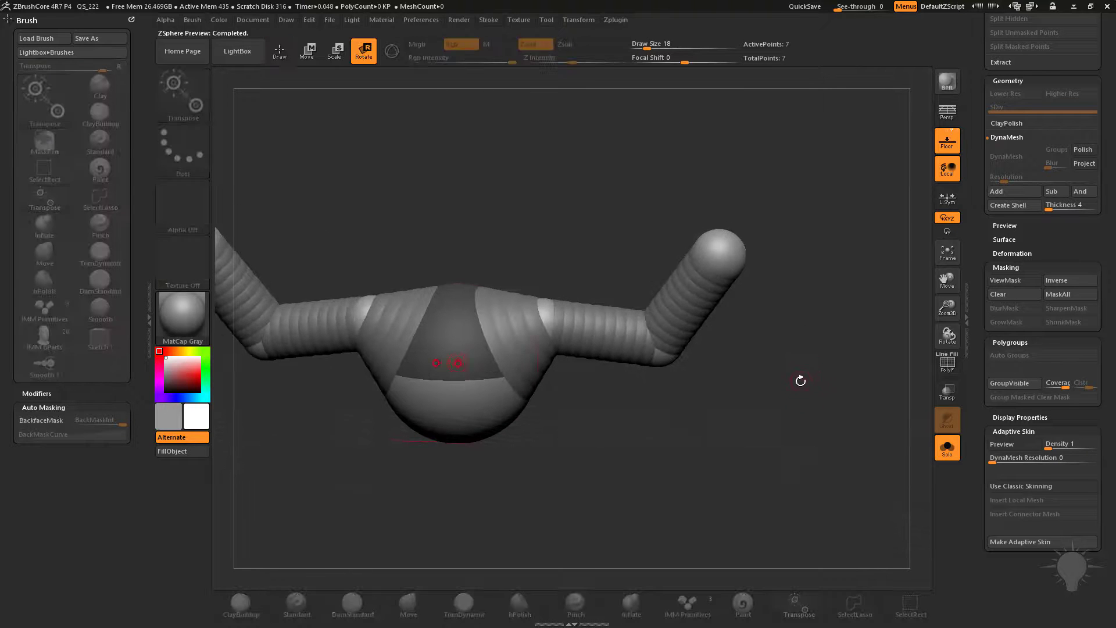
pyautogui.moveTo(618, 326); pyautogui.dragTo(604, 386)
pyautogui.moveTo(638, 294); pyautogui.dragTo(449, 334)
pyautogui.moveTo(619, 385); pyautogui.dragTo(506, 372)
pyautogui.moveTo(476, 455); pyautogui.dragTo(567, 526)
pyautogui.moveTo(773, 314); pyautogui.dragTo(388, 82)
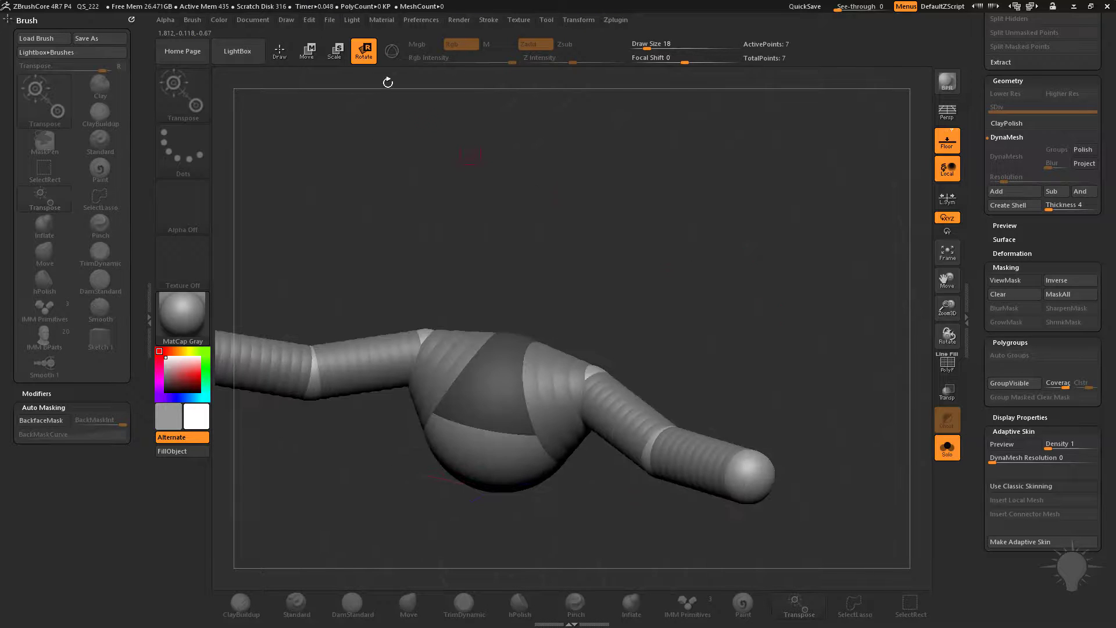
# - Scale the arm ZSpheres so the arms taper toward small hands
pyautogui.click(336, 50)
pyautogui.click(681, 448)
pyautogui.moveTo(639, 418); pyautogui.dragTo(616, 367)
pyautogui.moveTo(706, 325); pyautogui.dragTo(709, 378)
pyautogui.moveTo(744, 456); pyautogui.dragTo(762, 375)
pyautogui.moveTo(696, 426); pyautogui.dragTo(698, 274)
# - Move the arm ZSpheres to lengthen and reposition the mirrored arms
pyautogui.press('w')
pyautogui.moveTo(673, 401); pyautogui.dragTo(682, 440)
pyautogui.moveTo(772, 400)
pyautogui.mouseDown()
pyautogui.moveTo(778, 482)
pyautogui.moveTo(695, 389)
pyautogui.moveTo(713, 390)
pyautogui.moveTo(824, 252)
pyautogui.moveTo(810, 314)
pyautogui.moveTo(820, 371)
pyautogui.mouseUp()
pyautogui.press('q')
pyautogui.moveTo(808, 261); pyautogui.dragTo(746, 287)
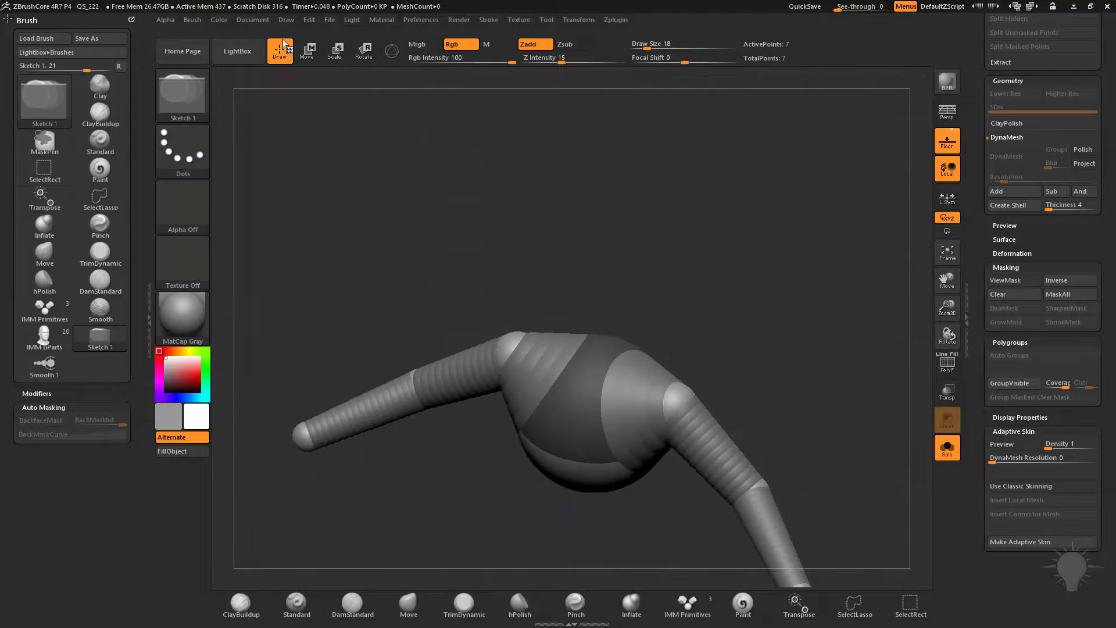
pyautogui.moveTo(662, 267); pyautogui.dragTo(660, 314)
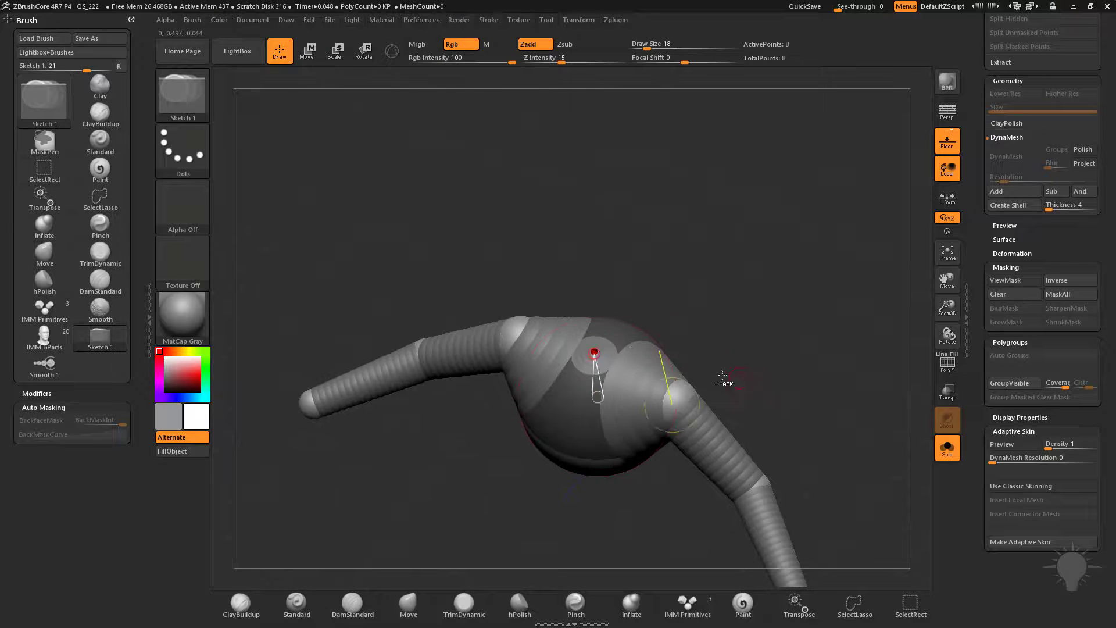
pyautogui.moveTo(588, 417); pyautogui.dragTo(591, 430)
pyautogui.moveTo(588, 432); pyautogui.dragTo(592, 443)
pyautogui.moveTo(750, 401); pyautogui.dragTo(763, 355)
pyautogui.hotkey('ctrl', 'z')
# - Draw centred ZSpheres on top of the torso and raise the end one to form a neck and head
pyautogui.moveTo(755, 271); pyautogui.dragTo(720, 365)
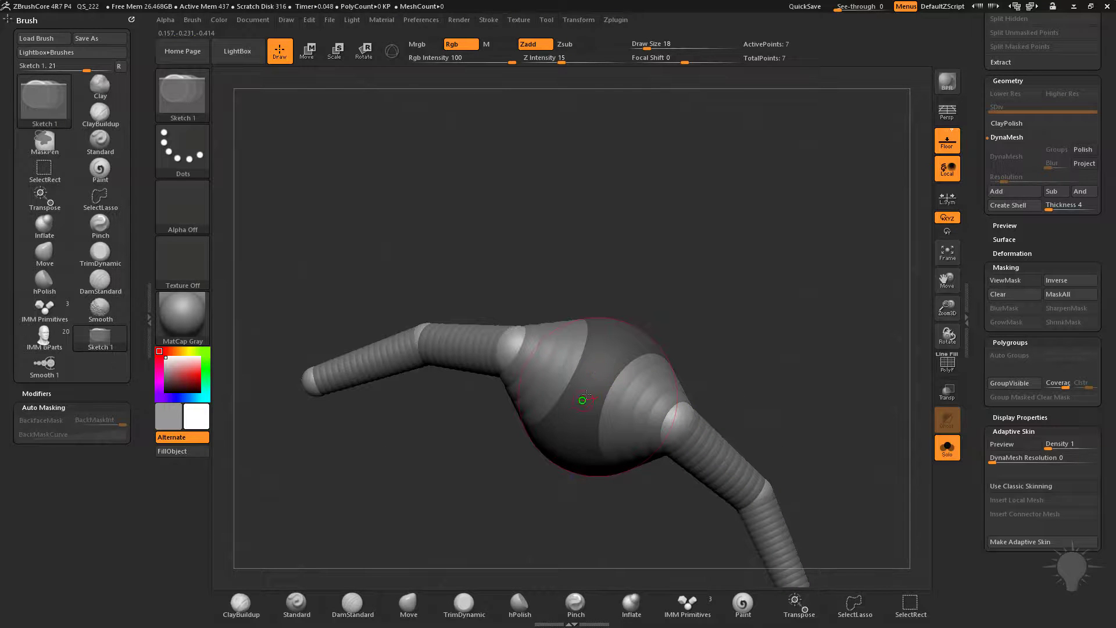
pyautogui.moveTo(604, 381); pyautogui.dragTo(612, 386)
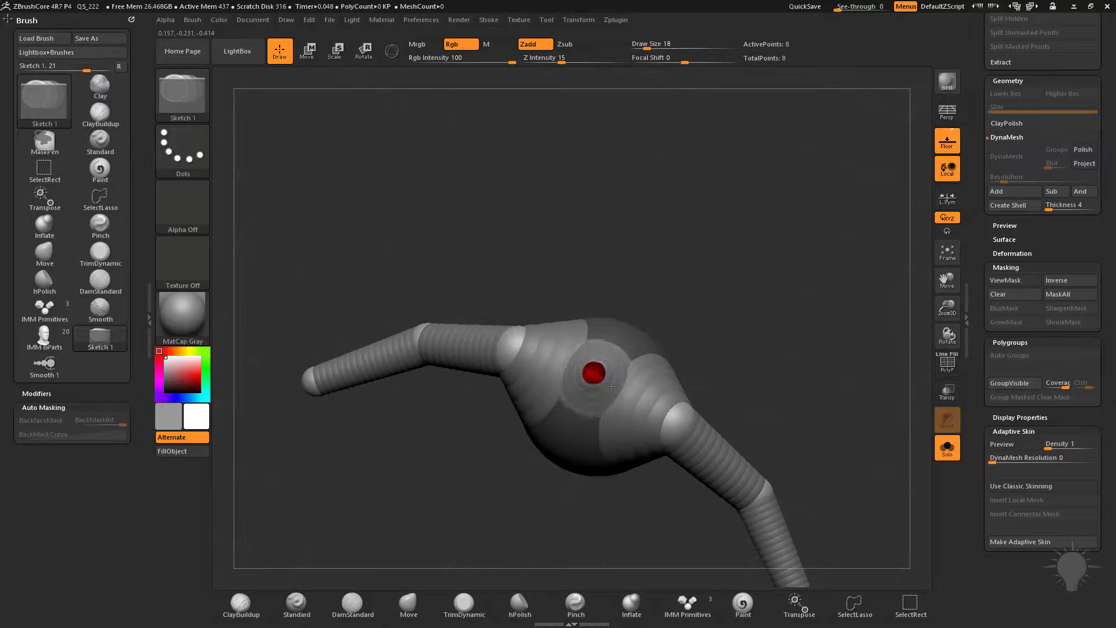
pyautogui.moveTo(689, 368); pyautogui.dragTo(698, 290)
pyautogui.moveTo(646, 355)
pyautogui.keyDown('shift'); pyautogui.mouseDown()
pyautogui.moveTo(638, 339)
pyautogui.moveTo(652, 319)
pyautogui.moveTo(644, 326)
pyautogui.mouseUp(); pyautogui.keyUp('shift')
pyautogui.press('w')
pyautogui.press('e')
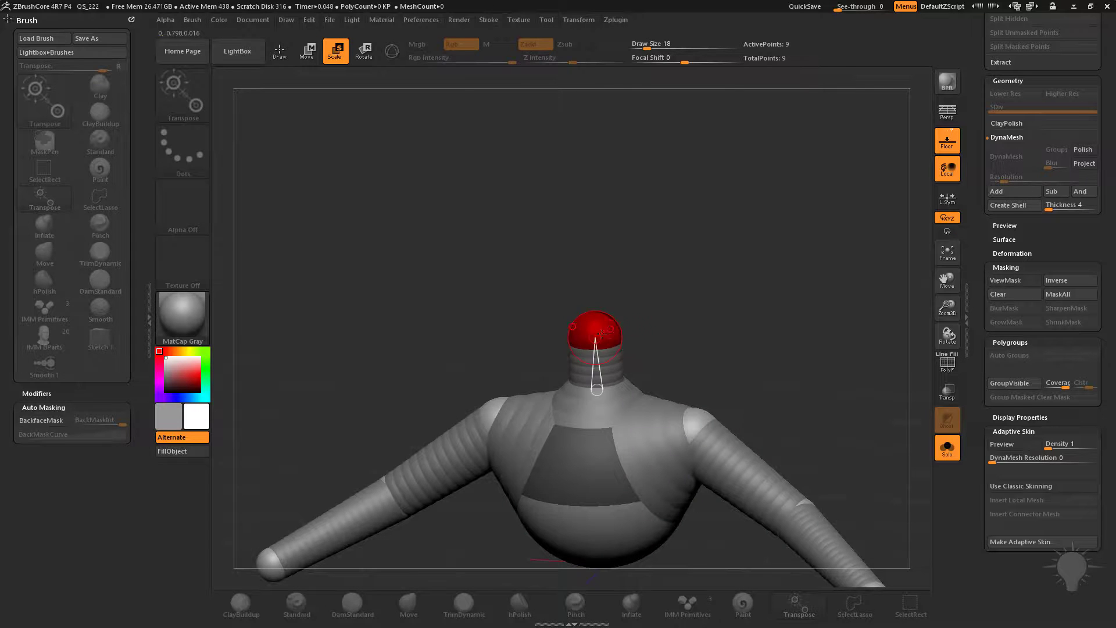
# - Add centred ZSpheres under the torso and pull the end one down to form the waist and pelvis
pyautogui.press('q')
pyautogui.moveTo(762, 381)
pyautogui.mouseDown()
pyautogui.moveTo(775, 369)
pyautogui.moveTo(777, 303)
pyautogui.moveTo(764, 331)
pyautogui.moveTo(750, 329)
pyautogui.moveTo(765, 337)
pyautogui.moveTo(758, 350)
pyautogui.moveTo(779, 326)
pyautogui.moveTo(668, 416)
pyautogui.moveTo(698, 424)
pyautogui.moveTo(601, 397)
pyautogui.moveTo(672, 431)
pyautogui.moveTo(603, 369)
pyautogui.moveTo(578, 371)
pyautogui.moveTo(588, 377)
pyautogui.mouseUp()
pyautogui.moveTo(645, 413); pyautogui.dragTo(655, 459)
pyautogui.press('w')
pyautogui.moveTo(573, 365); pyautogui.dragTo(575, 429)
pyautogui.press('q')
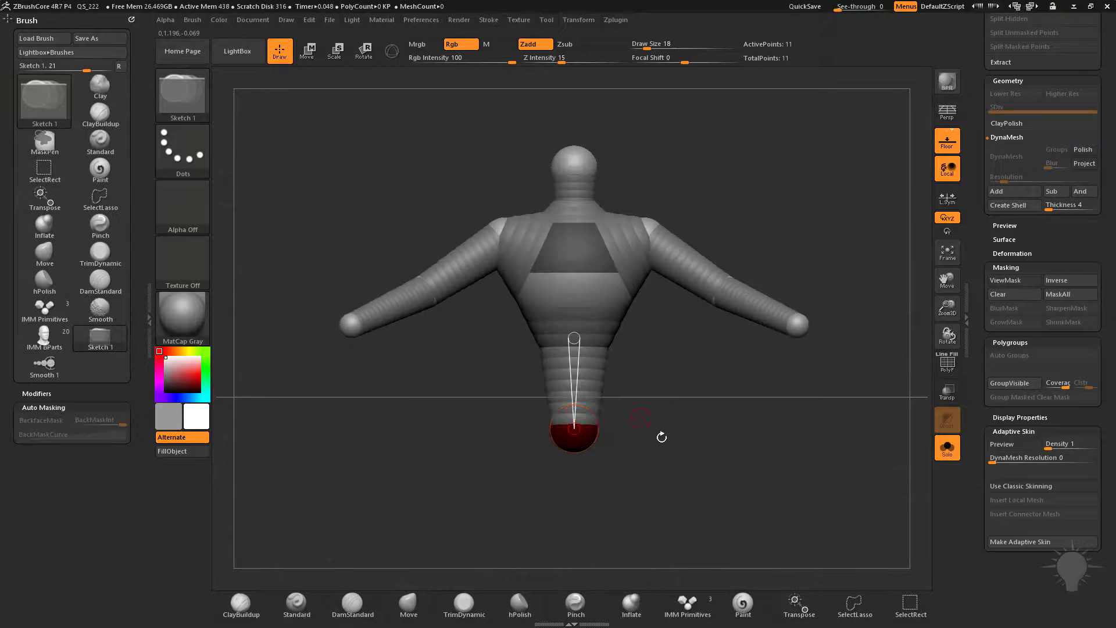
# - Draw a mirrored pair of ZSpheres on the pelvis sphere and move them outward as hips
pyautogui.moveTo(661, 437); pyautogui.dragTo(610, 389)
pyautogui.moveTo(575, 432); pyautogui.dragTo(586, 440)
pyautogui.keyDown('shift'); pyautogui.moveTo(663, 456); pyautogui.dragTo(653, 408); pyautogui.keyUp('shift')
pyautogui.press('w')
pyautogui.moveTo(570, 391)
pyautogui.mouseDown()
pyautogui.moveTo(601, 384)
pyautogui.moveTo(597, 367)
pyautogui.mouseUp()
# - Draw a ZSphere pair from the hips and move it straight down to form two long legs
pyautogui.press('q')
pyautogui.moveTo(583, 401)
pyautogui.mouseDown()
pyautogui.moveTo(648, 444)
pyautogui.moveTo(617, 393)
pyautogui.moveTo(575, 367)
pyautogui.moveTo(570, 541)
pyautogui.mouseUp()
pyautogui.press('w')
pyautogui.moveTo(659, 373)
pyautogui.keyDown('alt'); pyautogui.mouseDown()
pyautogui.moveTo(658, 336)
pyautogui.moveTo(659, 372)
pyautogui.mouseUp(); pyautogui.keyUp('alt')
# - Insert a mirrored pair of knee ZSpheres halfway down the legs and move them forward and outward
pyautogui.press('q')
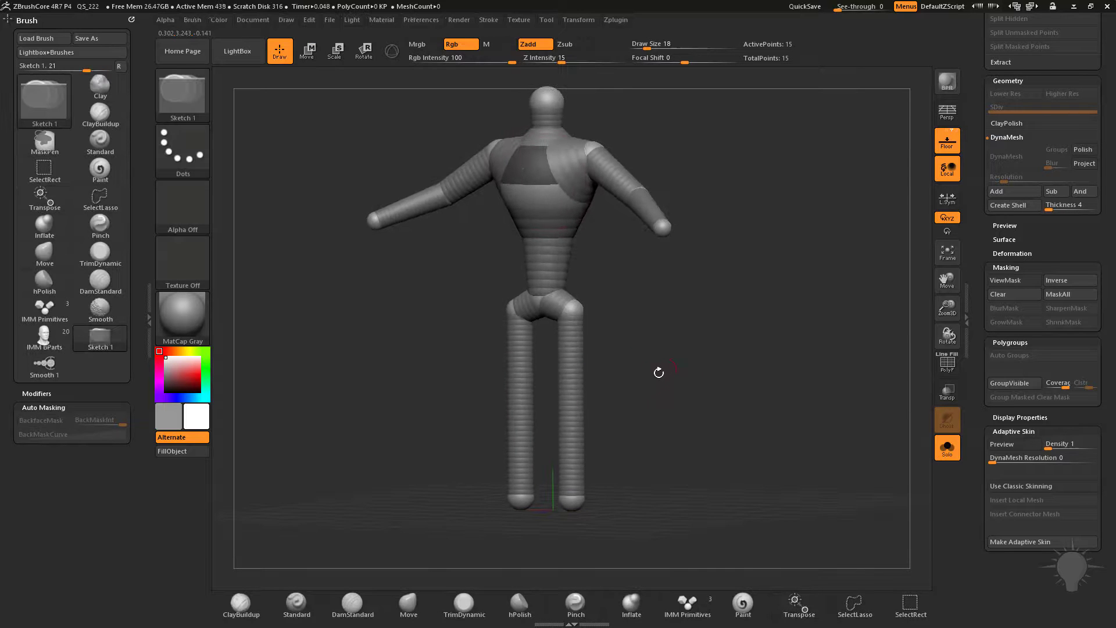
pyautogui.click(570, 402)
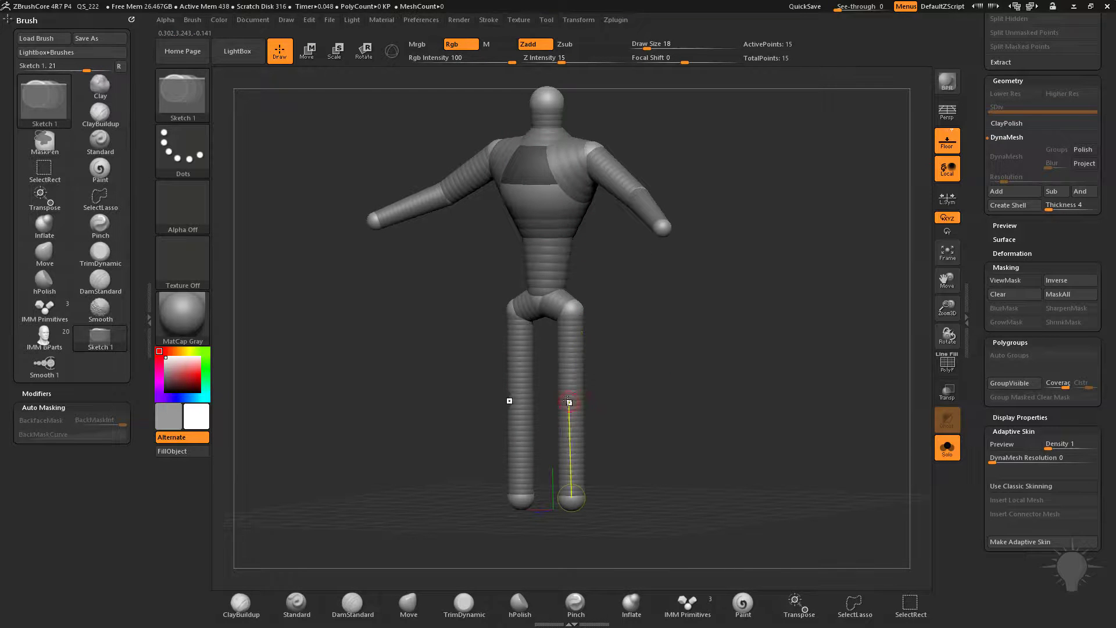
pyautogui.moveTo(707, 421); pyautogui.dragTo(612, 411)
pyautogui.press('w')
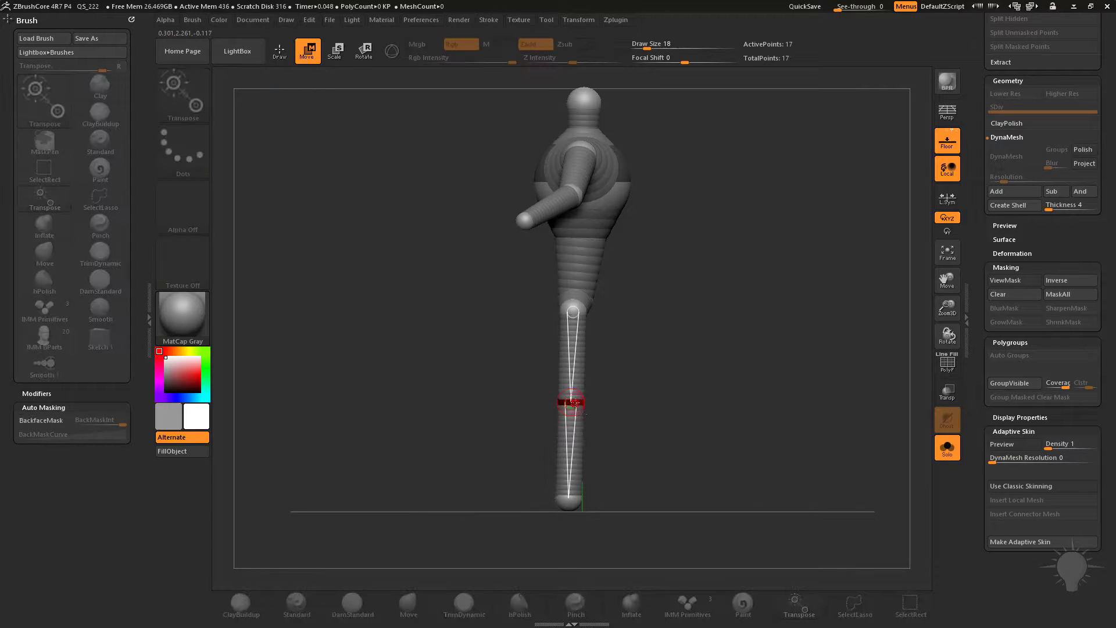
pyautogui.press('q')
pyautogui.moveTo(619, 372)
pyautogui.mouseDown()
pyautogui.moveTo(712, 368)
pyautogui.moveTo(698, 391)
pyautogui.mouseUp()
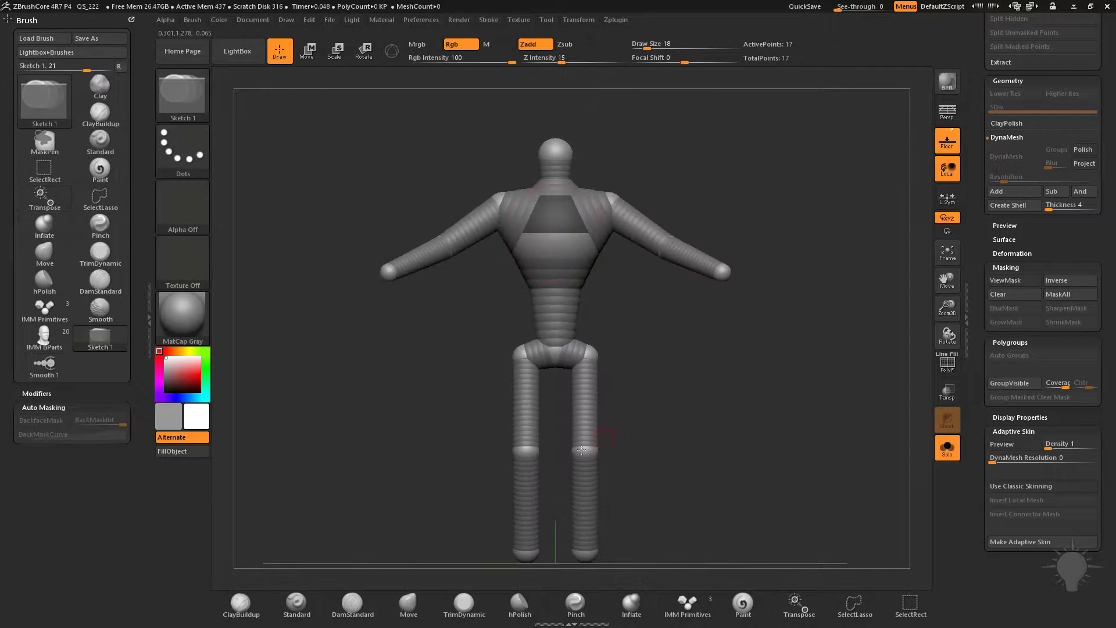
pyautogui.press('w')
pyautogui.keyDown('alt'); pyautogui.moveTo(637, 454); pyautogui.dragTo(582, 387); pyautogui.keyUp('alt')
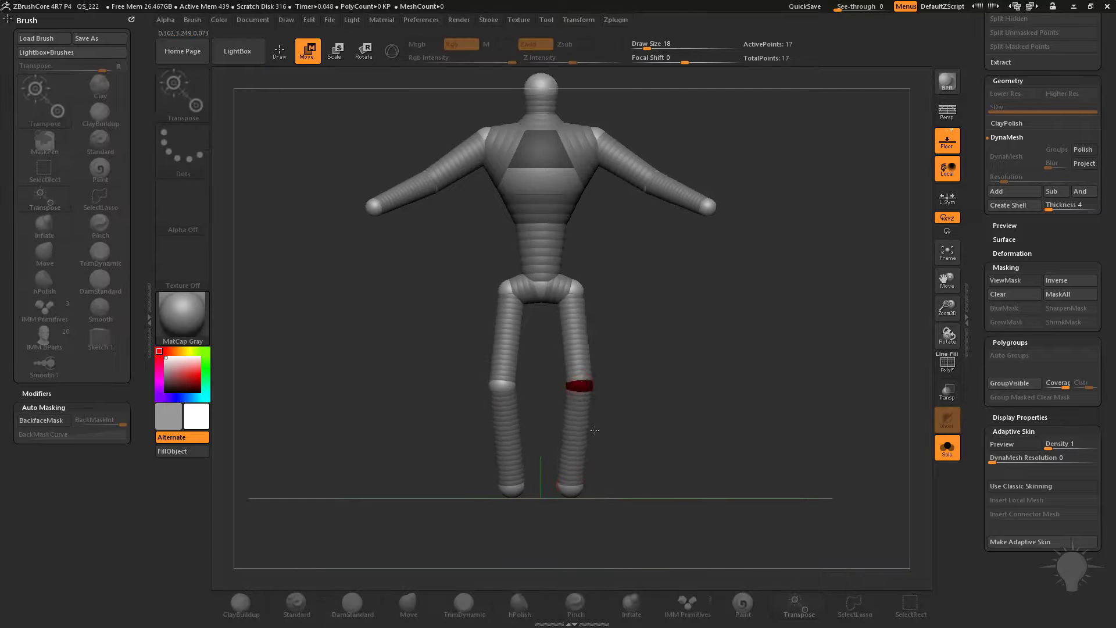
# - Move the ankle ZSpheres outward and draw a mirrored pair of ZSpheres from them as feet
pyautogui.moveTo(572, 490); pyautogui.dragTo(585, 492)
pyautogui.press('q')
pyautogui.moveTo(656, 477)
pyautogui.keyDown('alt'); pyautogui.mouseDown()
pyautogui.moveTo(650, 406)
pyautogui.moveTo(679, 414)
pyautogui.mouseUp(); pyautogui.keyUp('alt')
pyautogui.moveTo(576, 423); pyautogui.dragTo(671, 408)
pyautogui.press('w')
pyautogui.press('q')
# - Scale individual body and leg ZSpheres to refine the figure's proportions
pyautogui.moveTo(692, 274)
pyautogui.keyDown('alt'); pyautogui.mouseDown()
pyautogui.moveTo(653, 441)
pyautogui.moveTo(673, 387)
pyautogui.mouseUp(); pyautogui.keyUp('alt')
pyautogui.moveTo(708, 187)
pyautogui.keyDown('alt'); pyautogui.mouseDown()
pyautogui.moveTo(732, 285)
pyautogui.moveTo(752, 220)
pyautogui.mouseUp(); pyautogui.keyUp('alt')
pyautogui.moveTo(752, 221)
pyautogui.keyDown('alt'); pyautogui.mouseDown()
pyautogui.moveTo(772, 300)
pyautogui.moveTo(756, 301)
pyautogui.mouseUp(); pyautogui.keyUp('alt')
pyautogui.press('e')
pyautogui.moveTo(582, 321); pyautogui.dragTo(577, 278)
pyautogui.moveTo(691, 304); pyautogui.dragTo(647, 304)
pyautogui.moveTo(522, 388); pyautogui.dragTo(523, 424)
# - Move the torso and hip ZSpheres in side view to give the figure a naturally curved stance
pyautogui.keyDown('shift'); pyautogui.moveTo(612, 253); pyautogui.dragTo(552, 247); pyautogui.keyUp('shift')
pyautogui.keyDown('alt'); pyautogui.moveTo(705, 314); pyautogui.dragTo(677, 206); pyautogui.keyUp('alt')
pyautogui.keyDown('shift'); pyautogui.moveTo(678, 207); pyautogui.dragTo(617, 239); pyautogui.keyUp('shift')
pyautogui.keyDown('alt'); pyautogui.moveTo(645, 303); pyautogui.dragTo(645, 281); pyautogui.keyUp('alt')
pyautogui.press('w')
pyautogui.moveTo(565, 232); pyautogui.dragTo(560, 230)
pyautogui.moveTo(573, 331); pyautogui.dragTo(534, 341)
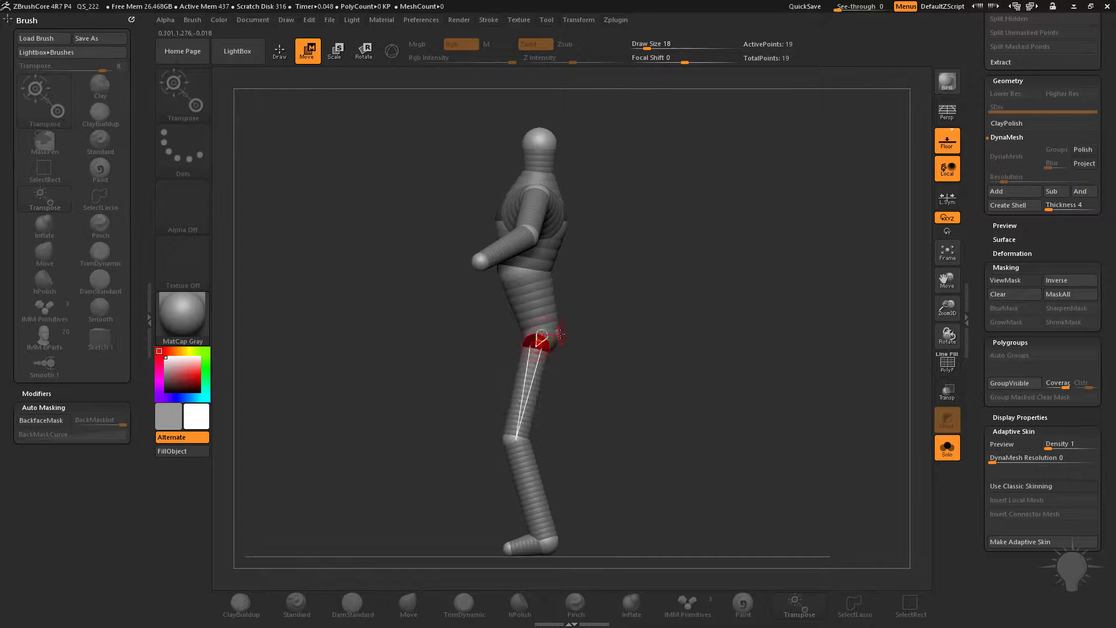
pyautogui.moveTo(606, 321); pyautogui.dragTo(686, 273)
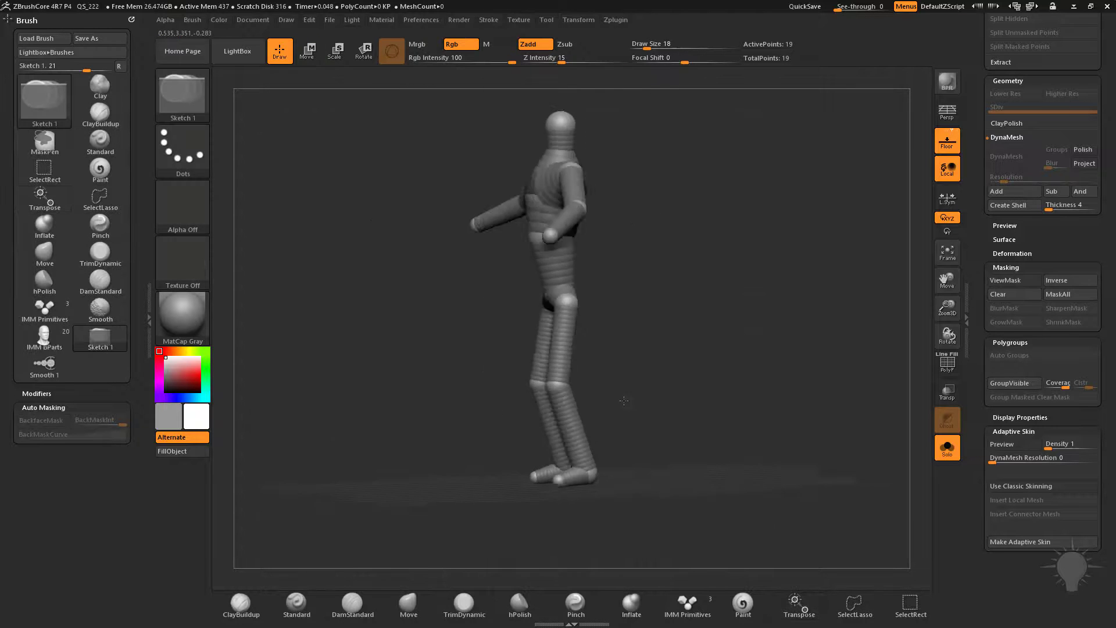
# - Draw mirrored ZSpheres from the wrists and move them outward to form a thumb and three fingers per hand
pyautogui.moveTo(686, 302)
pyautogui.mouseDown()
pyautogui.moveTo(712, 300)
pyautogui.moveTo(742, 341)
pyautogui.moveTo(829, 248)
pyautogui.moveTo(724, 311)
pyautogui.mouseUp()
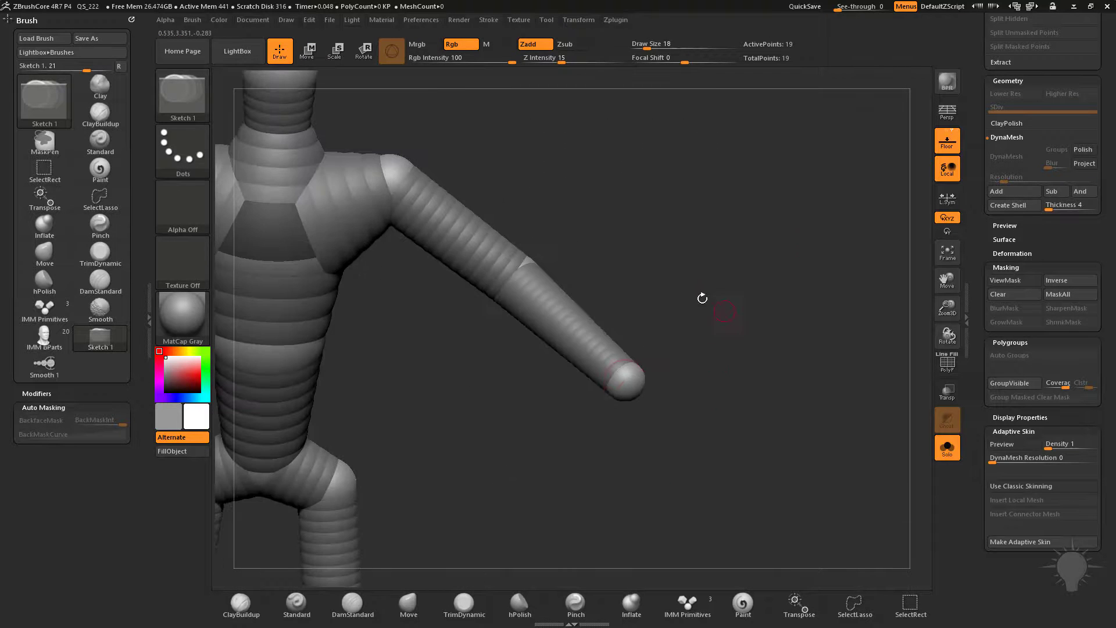
pyautogui.moveTo(618, 395)
pyautogui.mouseDown()
pyautogui.moveTo(640, 339)
pyautogui.moveTo(614, 366)
pyautogui.moveTo(571, 375)
pyautogui.moveTo(585, 355)
pyautogui.moveTo(528, 378)
pyautogui.moveTo(554, 423)
pyautogui.moveTo(502, 398)
pyautogui.moveTo(498, 414)
pyautogui.mouseUp()
pyautogui.press('w')
pyautogui.press('q')
pyautogui.press('w')
pyautogui.moveTo(520, 414)
pyautogui.mouseDown()
pyautogui.moveTo(559, 366)
pyautogui.moveTo(545, 354)
pyautogui.moveTo(587, 394)
pyautogui.moveTo(551, 412)
pyautogui.moveTo(565, 429)
pyautogui.moveTo(535, 424)
pyautogui.moveTo(575, 397)
pyautogui.mouseUp()
pyautogui.press('q')
pyautogui.press('w')
pyautogui.press('q')
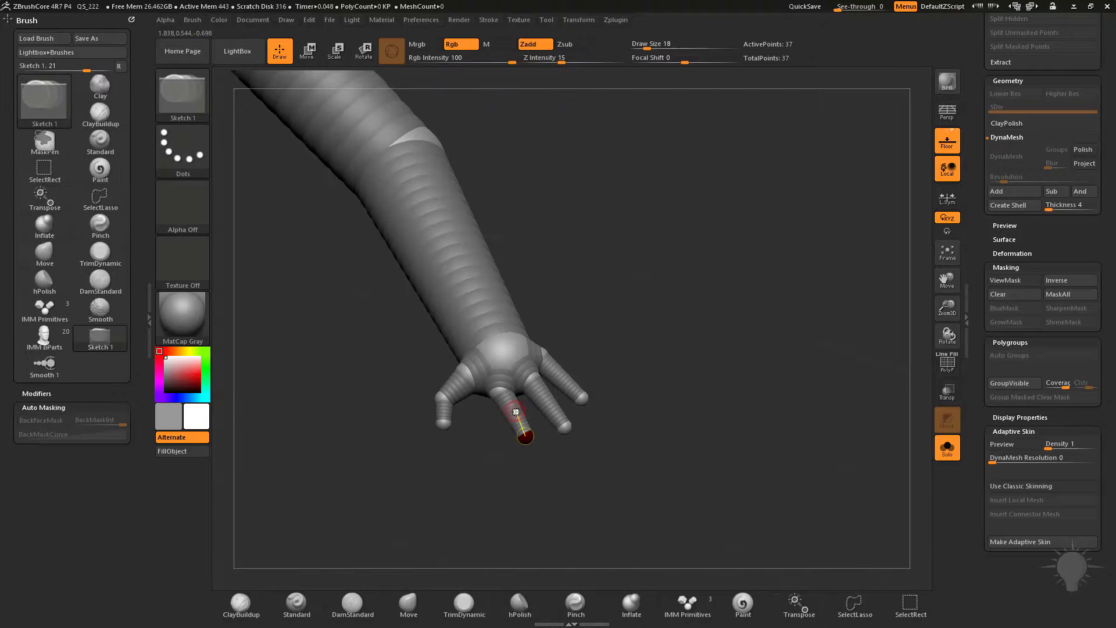
# - Insert joint ZSpheres along the fingers as knuckles on both hands
pyautogui.click(561, 378)
pyautogui.moveTo(619, 375)
pyautogui.mouseDown()
pyautogui.moveTo(613, 328)
pyautogui.moveTo(665, 306)
pyautogui.moveTo(422, 376)
pyautogui.moveTo(538, 333)
pyautogui.moveTo(524, 382)
pyautogui.moveTo(660, 378)
pyautogui.moveTo(687, 320)
pyautogui.moveTo(661, 266)
pyautogui.moveTo(510, 386)
pyautogui.mouseUp()
pyautogui.press('w')
# - Rotate the hand at the wrist and adjust the placement of its finger joints
pyautogui.press('r')
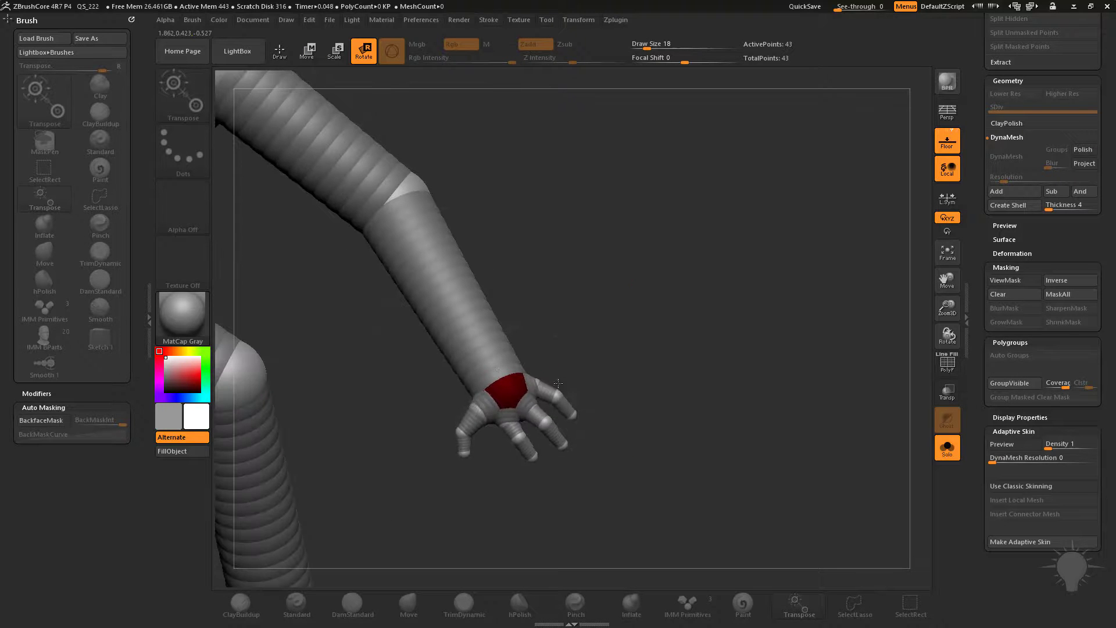
pyautogui.moveTo(587, 366); pyautogui.dragTo(583, 401)
pyautogui.moveTo(492, 329); pyautogui.dragTo(417, 393)
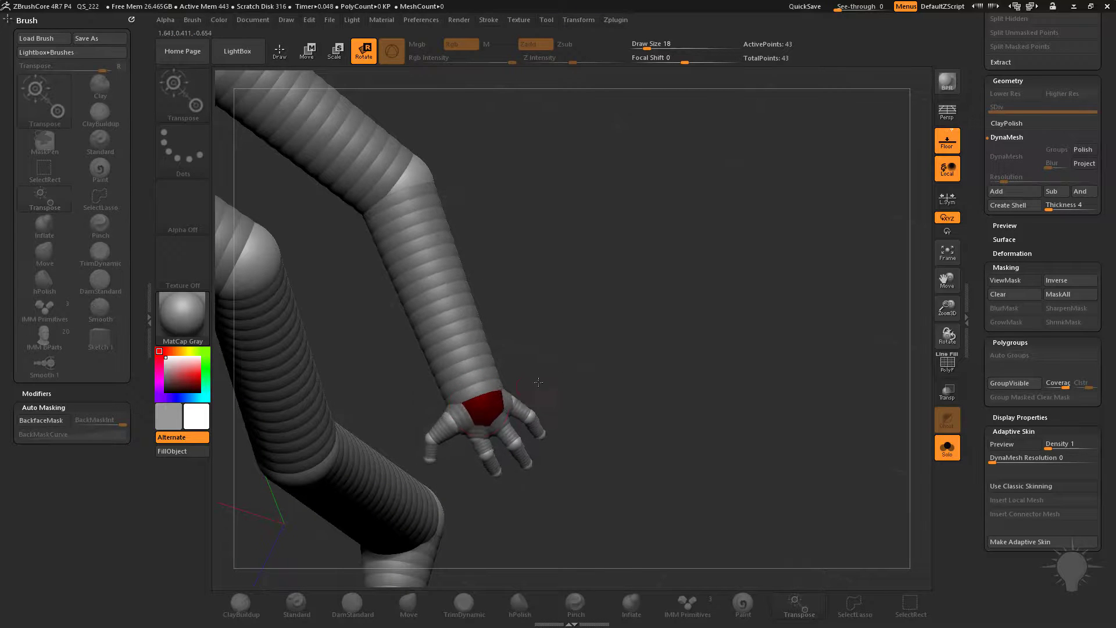
pyautogui.moveTo(591, 361); pyautogui.dragTo(552, 375)
pyautogui.press('w')
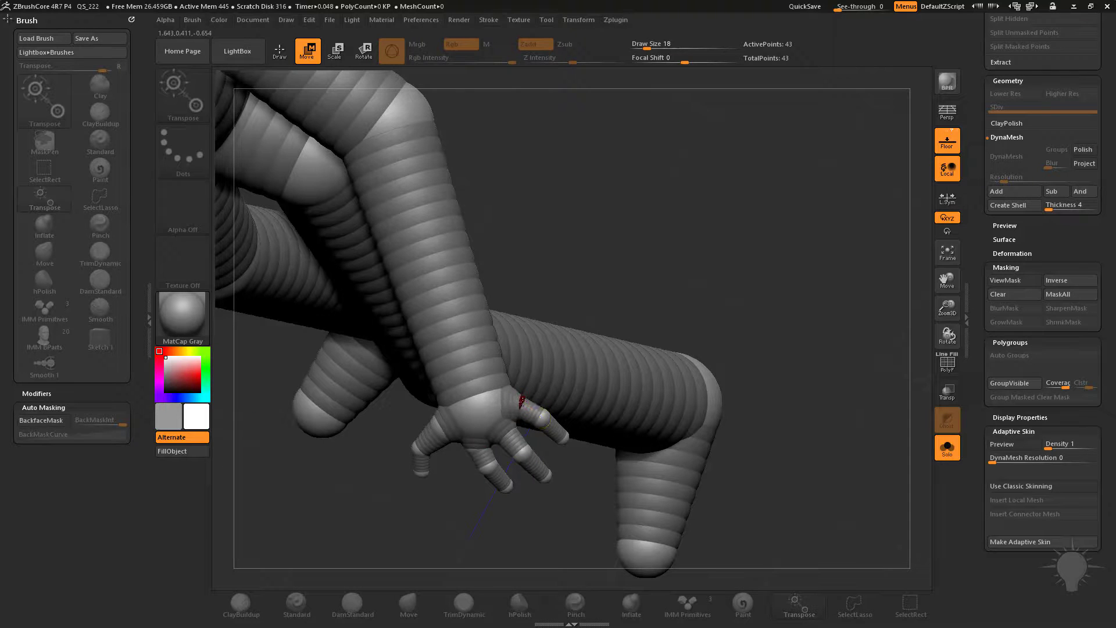
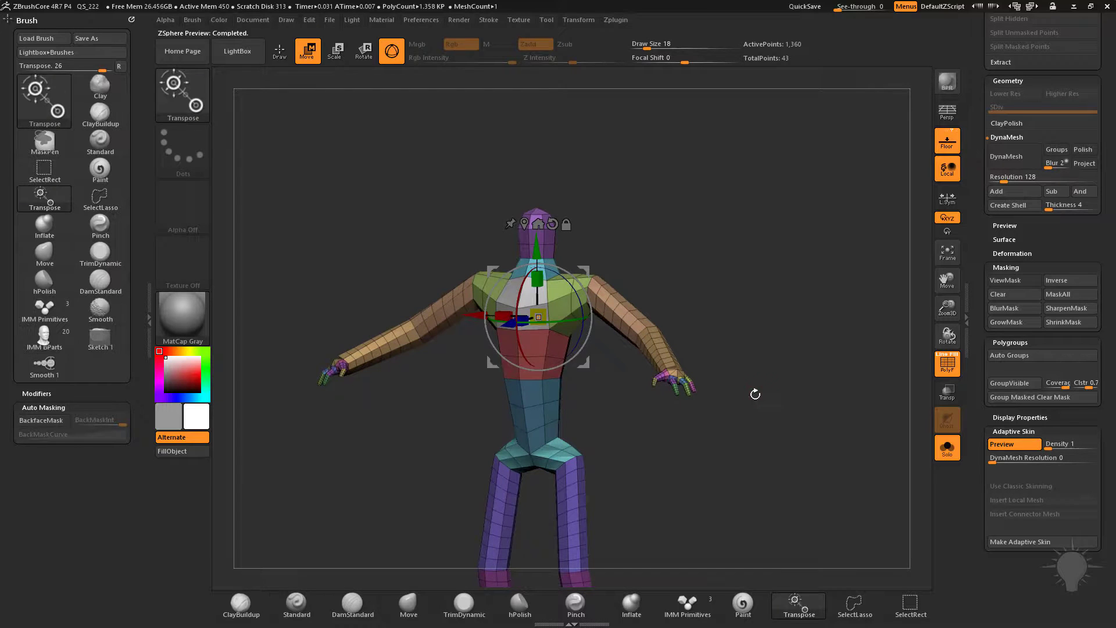
# - Convert the previewed ZSphere figure into a separate mesh with Make Adaptive Skin
pyautogui.click(1020, 542)
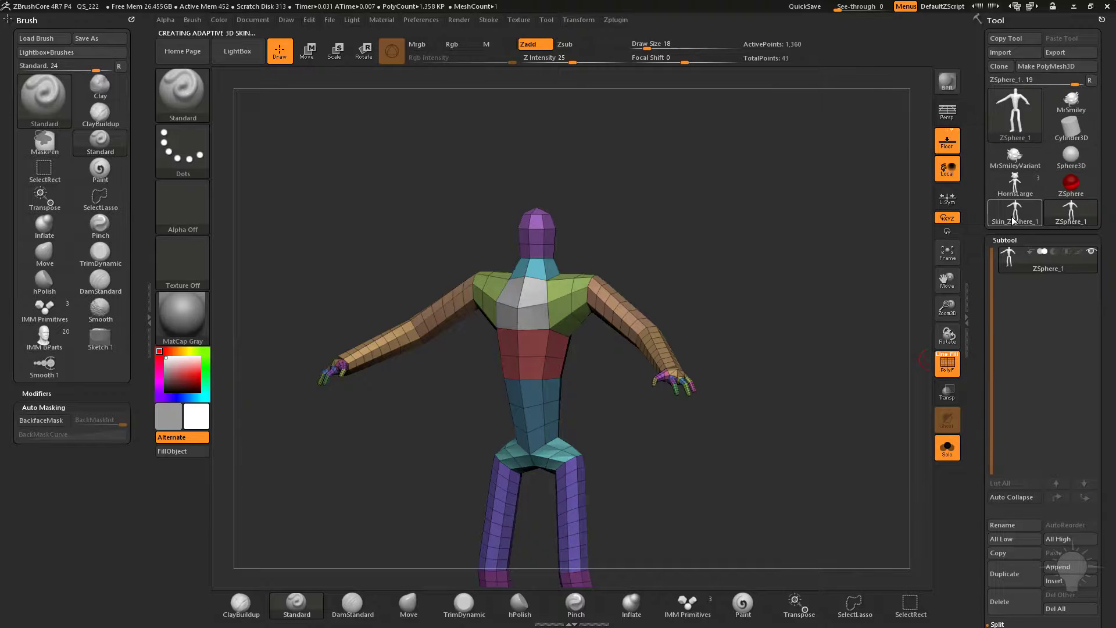
pyautogui.moveTo(1012, 220)
pyautogui.moveTo(730, 244); pyautogui.dragTo(739, 253)
# - Return from the adaptive skin preview to the ZSpheres and turn off the polyframe display
pyautogui.press('a')
pyautogui.moveTo(665, 265)
pyautogui.mouseDown()
pyautogui.moveTo(710, 253)
pyautogui.moveTo(892, 356)
pyautogui.moveTo(797, 301)
pyautogui.moveTo(755, 300)
pyautogui.moveTo(747, 276)
pyautogui.moveTo(717, 256)
pyautogui.moveTo(736, 300)
pyautogui.moveTo(745, 274)
pyautogui.moveTo(598, 316)
pyautogui.mouseUp()
pyautogui.hotkey('shift', 'f')
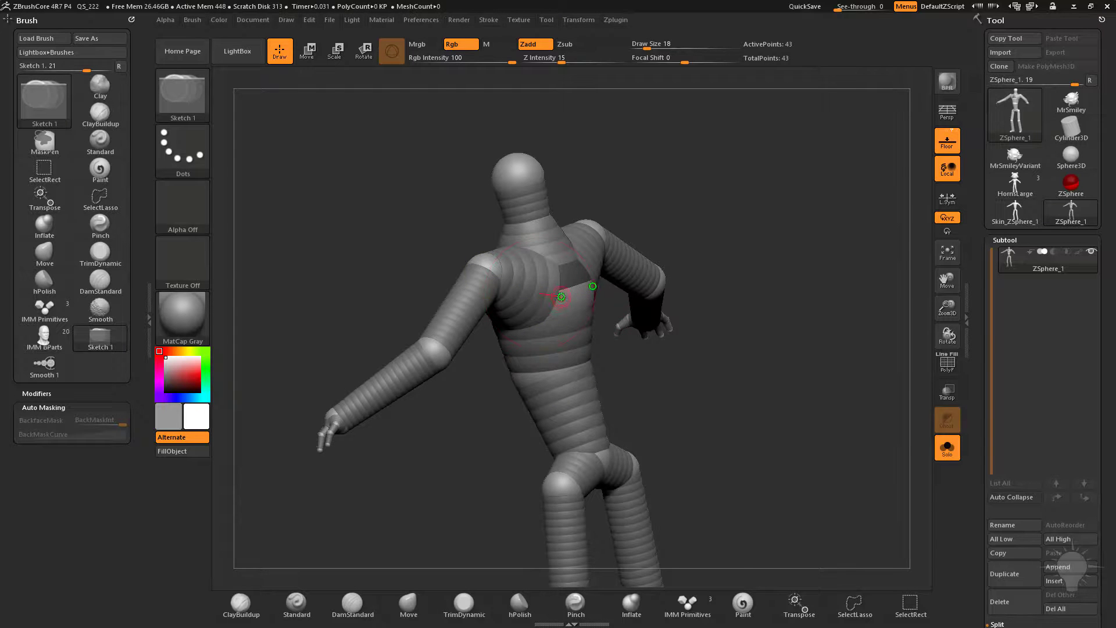
# - Draw a mirrored pair of ZSpheres on the back, pull them out into long spikes and preview the adaptive skin
pyautogui.moveTo(698, 273)
pyautogui.mouseDown()
pyautogui.moveTo(742, 256)
pyautogui.moveTo(640, 289)
pyautogui.moveTo(594, 287)
pyautogui.moveTo(823, 274)
pyautogui.moveTo(807, 267)
pyautogui.moveTo(770, 284)
pyautogui.moveTo(736, 147)
pyautogui.mouseUp()
pyautogui.press('w')
pyautogui.moveTo(756, 230)
pyautogui.mouseDown()
pyautogui.moveTo(789, 246)
pyautogui.moveTo(814, 286)
pyautogui.moveTo(701, 266)
pyautogui.moveTo(388, 353)
pyautogui.mouseUp()
pyautogui.press('q')
pyautogui.moveTo(816, 391)
pyautogui.mouseDown()
pyautogui.moveTo(848, 316)
pyautogui.moveTo(874, 300)
pyautogui.moveTo(831, 299)
pyautogui.moveTo(819, 319)
pyautogui.mouseUp()
pyautogui.press('a')
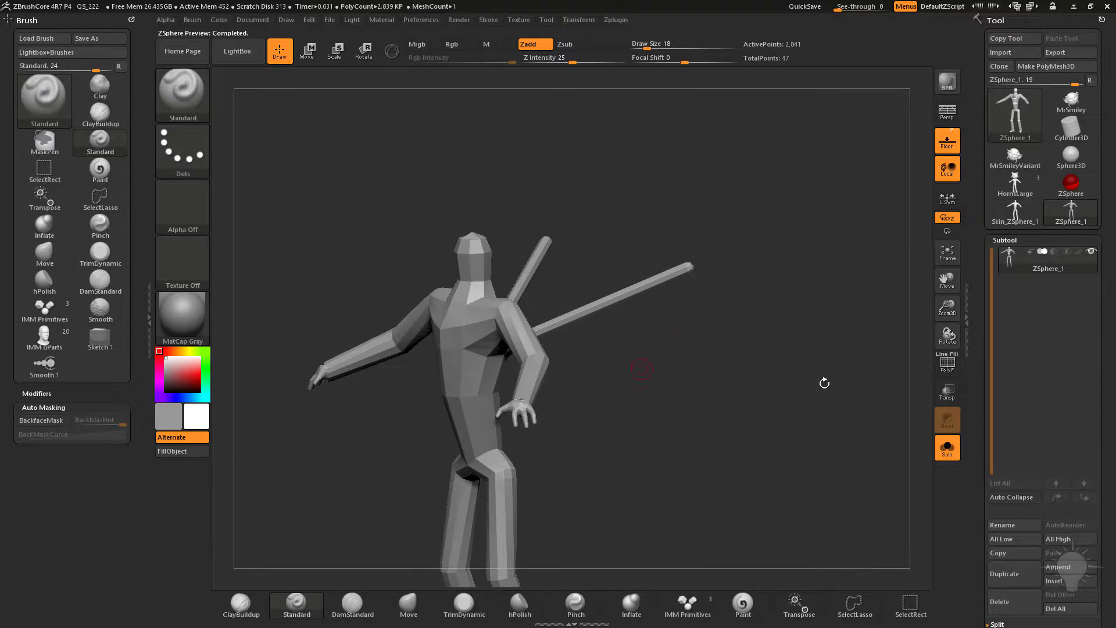
# - Switch to the Skin_ZSphere_1 mesh and turn on its polyframe display
pyautogui.moveTo(967, 356); pyautogui.dragTo(1001, 456)
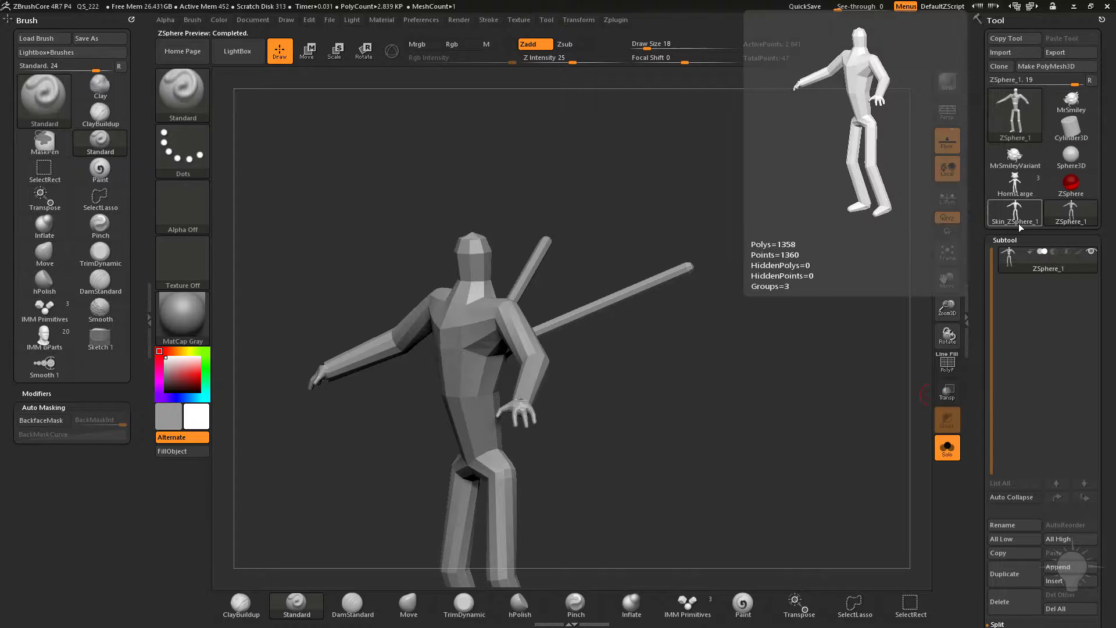
pyautogui.click(1013, 221)
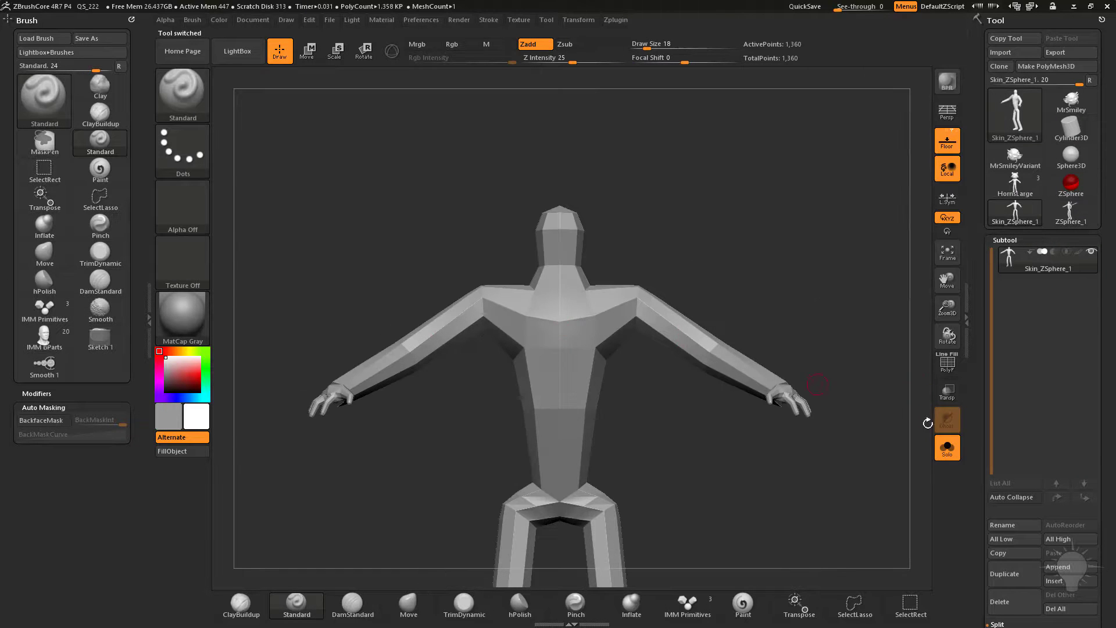
pyautogui.click(947, 363)
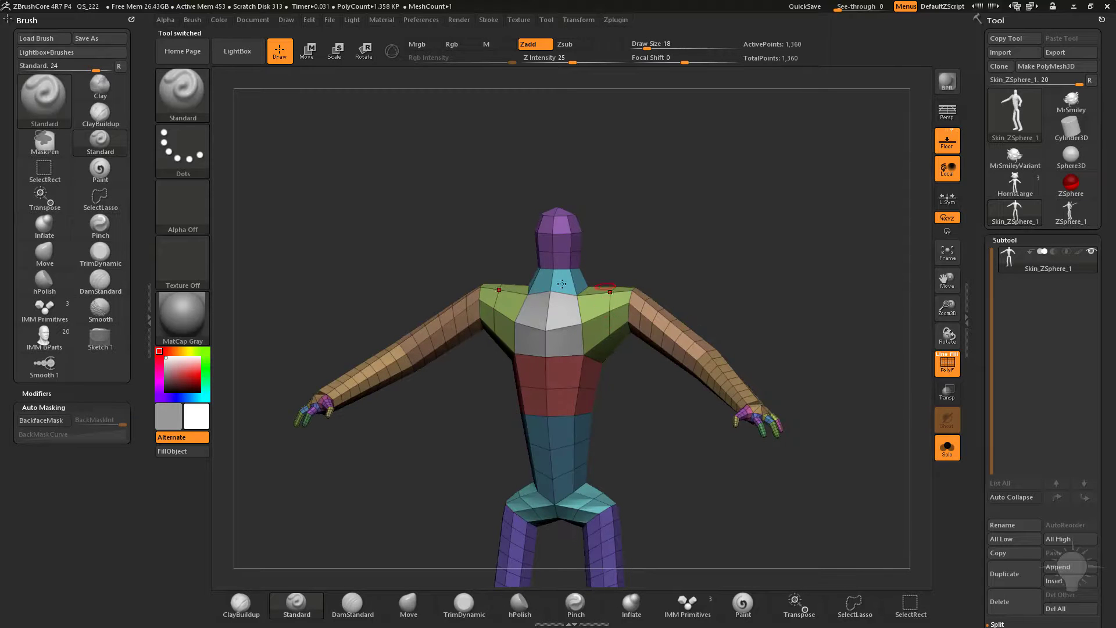
pyautogui.click(577, 20)
pyautogui.keyDown('alt'); pyautogui.moveTo(745, 220); pyautogui.dragTo(730, 190); pyautogui.keyUp('alt')
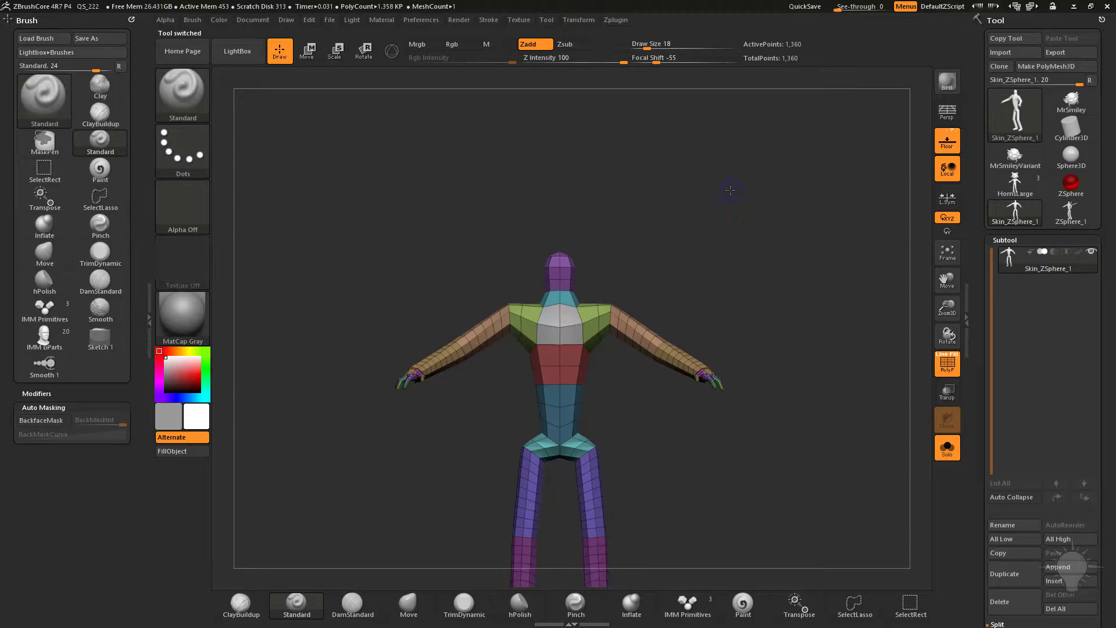
pyautogui.moveTo(734, 230)
pyautogui.keyDown('alt'); pyautogui.mouseDown()
pyautogui.moveTo(751, 184)
pyautogui.moveTo(692, 233)
pyautogui.mouseUp(); pyautogui.keyUp('alt')
# - Set the brush's draw size to 33 for sculpting the skin mesh
pyautogui.press('s')
pyautogui.click(585, 391)
pyautogui.moveTo(600, 420); pyautogui.dragTo(587, 397)
pyautogui.moveTo(678, 247)
pyautogui.keyDown('alt'); pyautogui.mouseDown()
pyautogui.moveTo(657, 292)
pyautogui.moveTo(615, 319)
pyautogui.moveTo(571, 318)
pyautogui.mouseUp(); pyautogui.keyUp('alt')
pyautogui.press('s')
pyautogui.click(608, 318)
# - Switch to the Move brush and back to the Standard brush
pyautogui.press('b')
pyautogui.press('m')
pyautogui.press('v')
pyautogui.moveTo(767, 329)
pyautogui.keyDown('alt'); pyautogui.mouseDown()
pyautogui.moveTo(643, 344)
pyautogui.moveTo(765, 292)
pyautogui.moveTo(781, 296)
pyautogui.mouseUp(); pyautogui.keyUp('alt')
pyautogui.press('b')
pyautogui.press('s')
pyautogui.press('t')
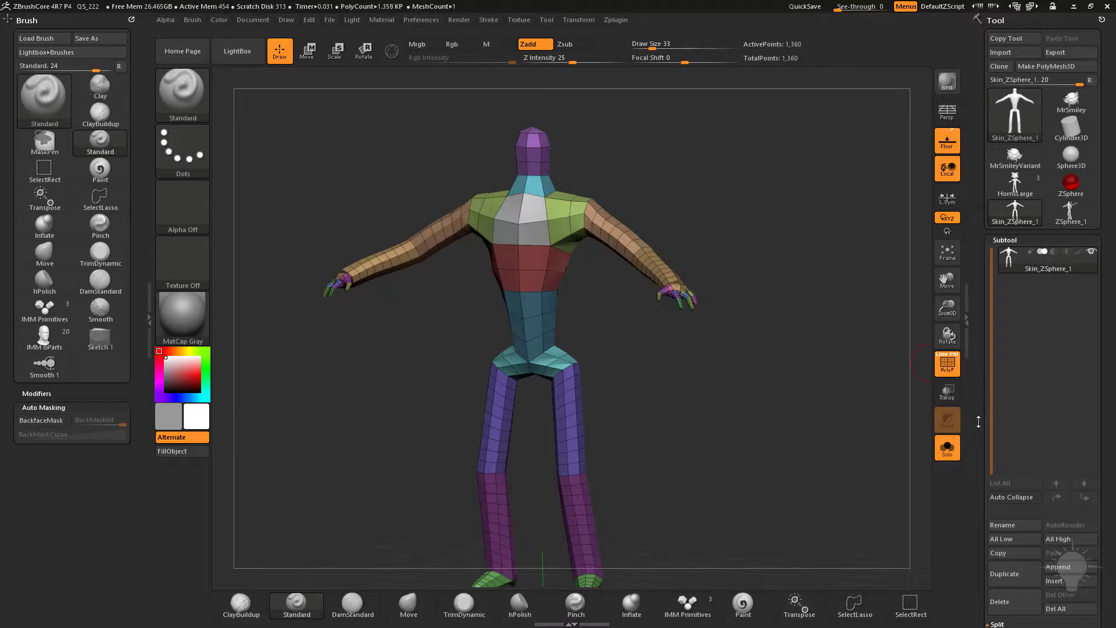
# - Divide the mesh once to reach subdivision level 2
pyautogui.scroll(-10, 1007, 306)
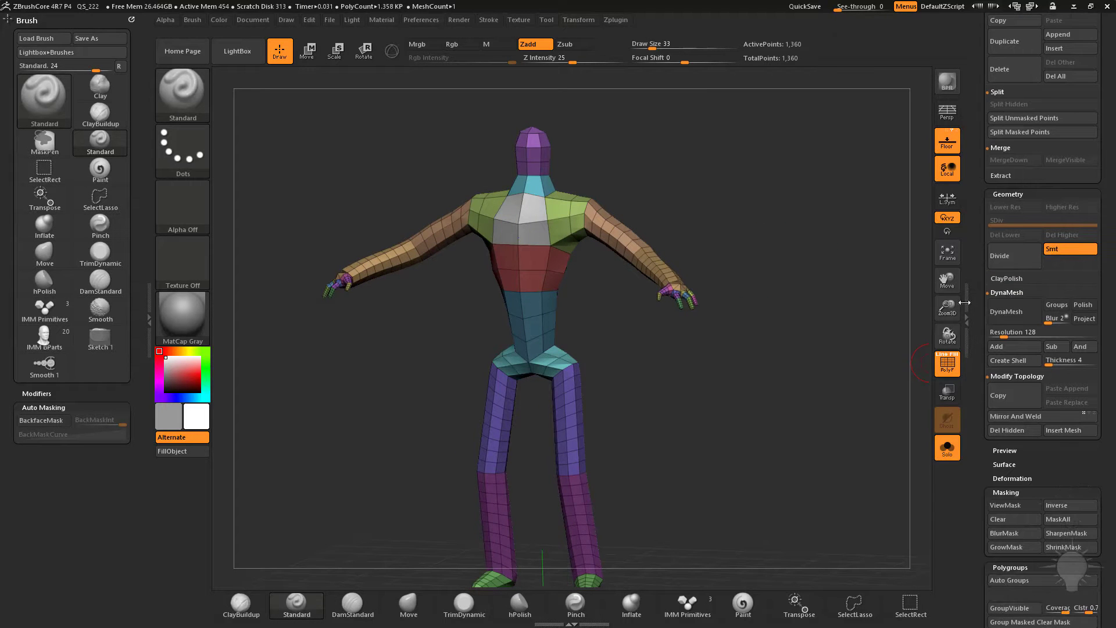
pyautogui.keyDown('alt'); pyautogui.moveTo(803, 226); pyautogui.dragTo(816, 270); pyautogui.keyUp('alt')
pyautogui.click(999, 262)
pyautogui.moveTo(831, 259); pyautogui.dragTo(818, 267)
# - Turn off the polyframe and build up the head, neck and upper torso with the Clay brush
pyautogui.press('b')
pyautogui.press('c')
pyautogui.press('l')
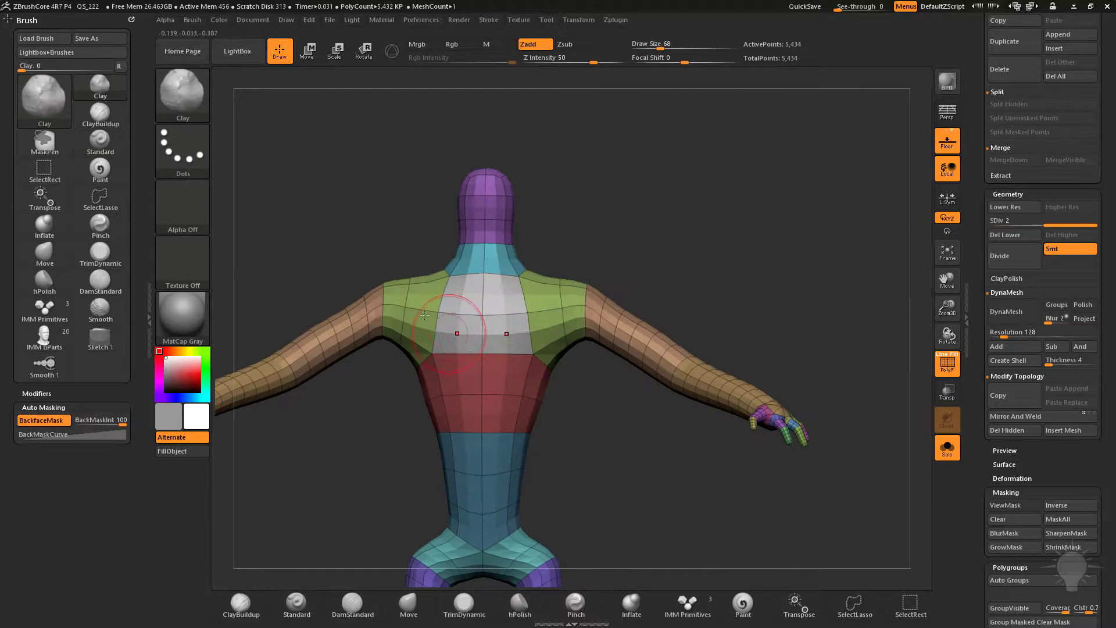
pyautogui.click(947, 366)
pyautogui.keyDown('alt'); pyautogui.moveTo(737, 254); pyautogui.dragTo(790, 327); pyautogui.keyUp('alt')
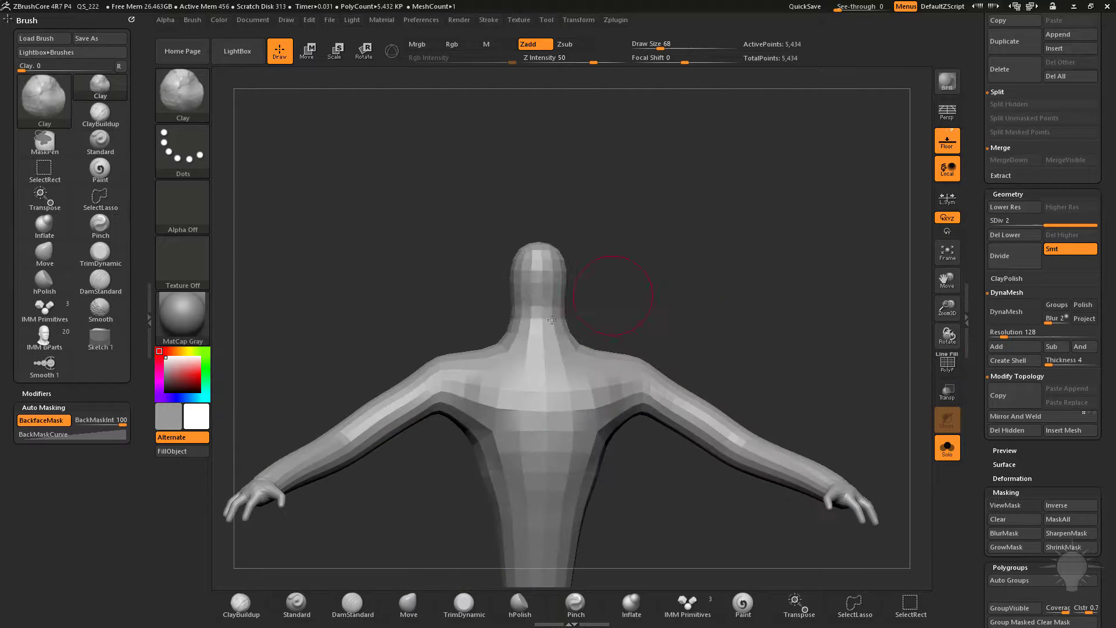
pyautogui.moveTo(611, 294)
pyautogui.mouseDown()
pyautogui.moveTo(507, 289)
pyautogui.moveTo(514, 273)
pyautogui.mouseUp()
pyautogui.moveTo(583, 247); pyautogui.dragTo(668, 250)
pyautogui.moveTo(477, 264)
pyautogui.mouseDown()
pyautogui.moveTo(479, 294)
pyautogui.moveTo(472, 268)
pyautogui.mouseUp()
pyautogui.moveTo(598, 276); pyautogui.dragTo(471, 279)
pyautogui.moveTo(526, 261); pyautogui.dragTo(526, 297)
pyautogui.moveTo(526, 347); pyautogui.dragTo(517, 399)
# - Continue sculpting the shoulders, torso and head symmetrically
pyautogui.moveTo(640, 306)
pyautogui.keyDown('shift'); pyautogui.mouseDown()
pyautogui.moveTo(772, 304)
pyautogui.moveTo(755, 198)
pyautogui.moveTo(648, 221)
pyautogui.mouseUp(); pyautogui.keyUp('shift')
pyautogui.moveTo(520, 344); pyautogui.dragTo(532, 355)
pyautogui.moveTo(444, 359)
pyautogui.mouseDown()
pyautogui.moveTo(552, 356)
pyautogui.moveTo(508, 363)
pyautogui.moveTo(520, 337)
pyautogui.mouseUp()
pyautogui.moveTo(610, 334); pyautogui.dragTo(686, 330)
pyautogui.moveTo(545, 241)
pyautogui.mouseDown()
pyautogui.moveTo(542, 273)
pyautogui.moveTo(536, 230)
pyautogui.mouseUp()
pyautogui.moveTo(639, 211)
pyautogui.keyDown('shift'); pyautogui.mouseDown()
pyautogui.moveTo(670, 197)
pyautogui.moveTo(752, 287)
pyautogui.moveTo(930, 353)
pyautogui.mouseUp(); pyautogui.keyUp('shift')
pyautogui.press('2')
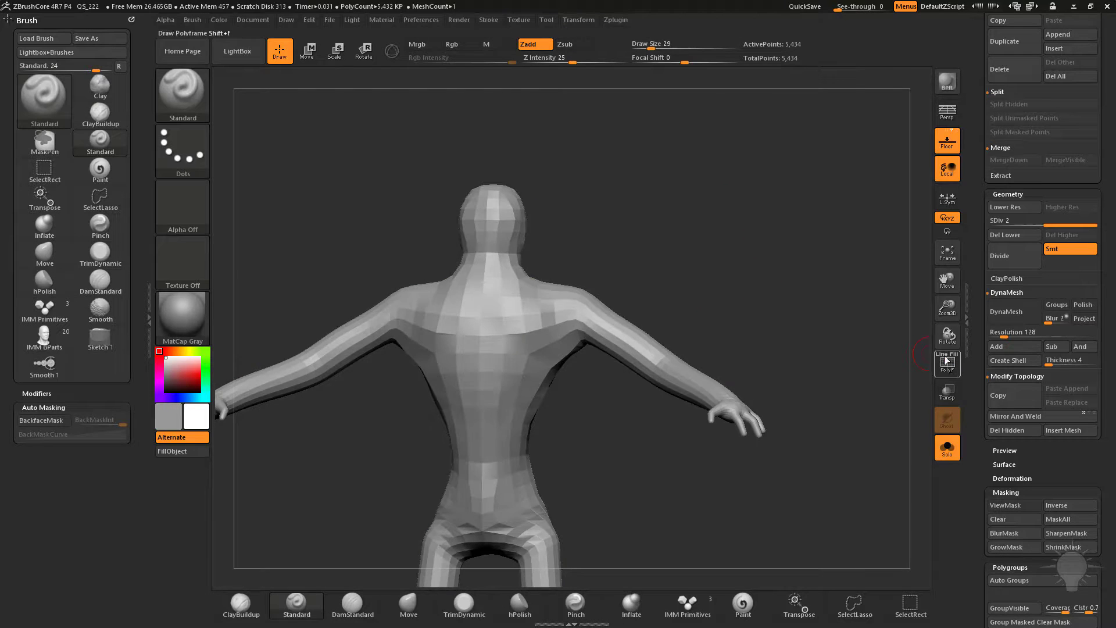
# - Turn on the polyframe and try isolating and restoring the arm polygroups
pyautogui.click(946, 361)
pyautogui.keyDown('ctrl'); pyautogui.keyDown('shift'); pyautogui.click(640, 323); pyautogui.keyUp('shift'); pyautogui.keyUp('ctrl')
pyautogui.keyDown('ctrl'); pyautogui.keyDown('shift'); pyautogui.click(730, 385); pyautogui.keyUp('shift'); pyautogui.keyUp('ctrl')
pyautogui.keyDown('ctrl'); pyautogui.keyDown('alt'); pyautogui.keyDown('shift'); pyautogui.click(720, 405); pyautogui.keyUp('shift'); pyautogui.keyUp('alt'); pyautogui.keyUp('ctrl')
pyautogui.moveTo(745, 387); pyautogui.dragTo(705, 257)
pyautogui.keyDown('ctrl'); pyautogui.keyDown('shift'); pyautogui.click(706, 257); pyautogui.keyUp('shift'); pyautogui.keyUp('ctrl')
# - Hide the upper-arm polygroups and show the whole mesh again
pyautogui.keyDown('ctrl'); pyautogui.keyDown('shift'); pyautogui.click(621, 305); pyautogui.keyUp('shift'); pyautogui.keyUp('ctrl')
pyautogui.keyDown('ctrl'); pyautogui.keyDown('shift'); pyautogui.click(710, 291); pyautogui.keyUp('shift'); pyautogui.keyUp('ctrl')
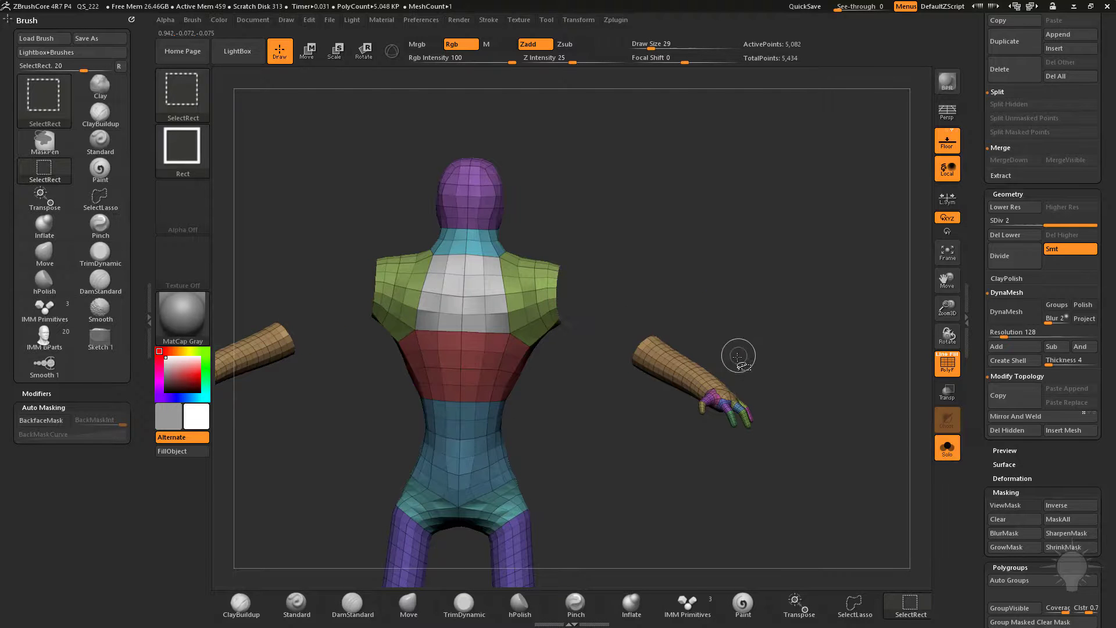
pyautogui.keyDown('ctrl'); pyautogui.keyDown('shift'); pyautogui.moveTo(657, 348); pyautogui.dragTo(684, 364); pyautogui.keyUp('shift'); pyautogui.keyUp('ctrl')
pyautogui.keyDown('alt'); pyautogui.moveTo(782, 314); pyautogui.dragTo(724, 257); pyautogui.keyUp('alt')
pyautogui.keyDown('ctrl'); pyautogui.keyDown('shift'); pyautogui.click(725, 274); pyautogui.keyUp('shift'); pyautogui.keyUp('ctrl')
# - Hide the upper-arm, forearm and hand polygroups, keeping the head, torso and legs shown
pyautogui.keyDown('ctrl'); pyautogui.keyDown('shift'); pyautogui.click(582, 265); pyautogui.keyUp('shift'); pyautogui.keyUp('ctrl')
pyautogui.keyDown('ctrl'); pyautogui.keyDown('shift'); pyautogui.click(750, 317); pyautogui.keyUp('shift'); pyautogui.keyUp('ctrl')
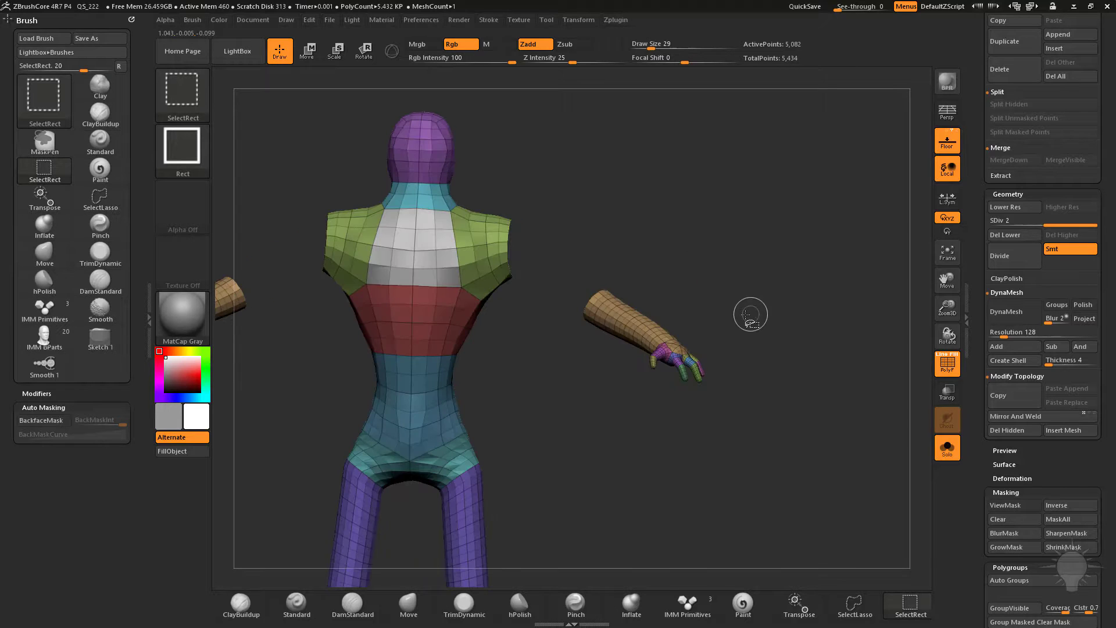
pyautogui.keyDown('ctrl'); pyautogui.keyDown('shift'); pyautogui.click(617, 314); pyautogui.keyUp('shift'); pyautogui.keyUp('ctrl')
pyautogui.moveTo(725, 294)
pyautogui.keyDown('alt'); pyautogui.mouseDown()
pyautogui.moveTo(718, 281)
pyautogui.moveTo(746, 318)
pyautogui.moveTo(579, 481)
pyautogui.mouseUp(); pyautogui.keyUp('alt')
pyautogui.hotkey('ctrl', 'shift')
pyautogui.moveTo(668, 391)
pyautogui.keyDown('alt'); pyautogui.mouseDown()
pyautogui.moveTo(670, 261)
pyautogui.moveTo(735, 241)
pyautogui.moveTo(774, 246)
pyautogui.mouseUp(); pyautogui.keyUp('alt')
# - Delete the lower subdivision level and split the hidden arms into their own subtool
pyautogui.moveTo(988, 235); pyautogui.dragTo(1014, 377)
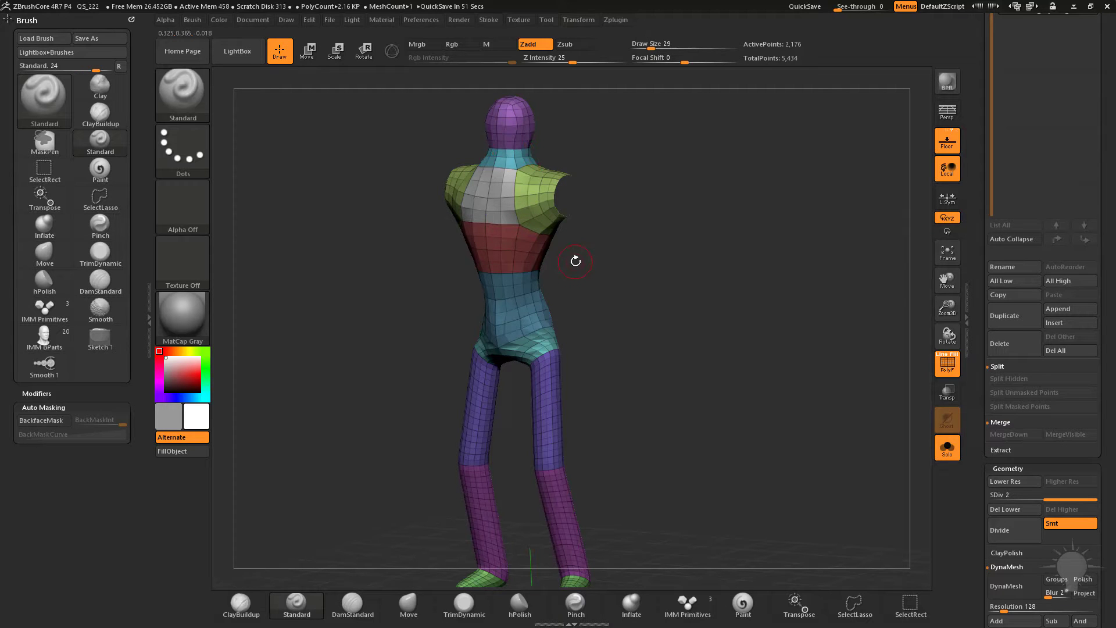
pyautogui.click(1006, 509)
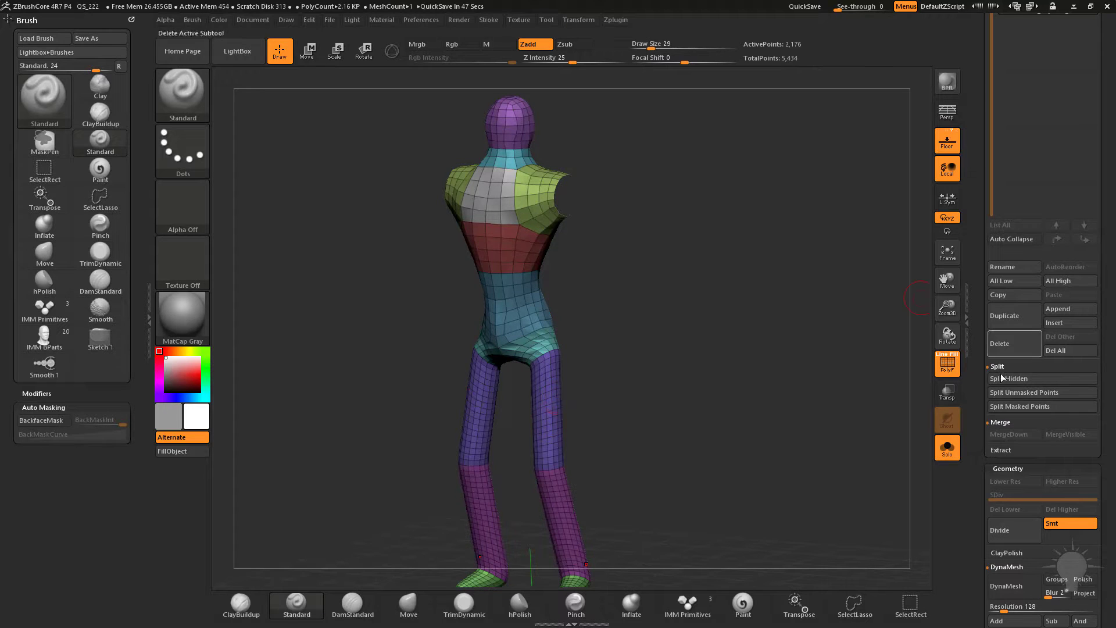
pyautogui.click(1028, 378)
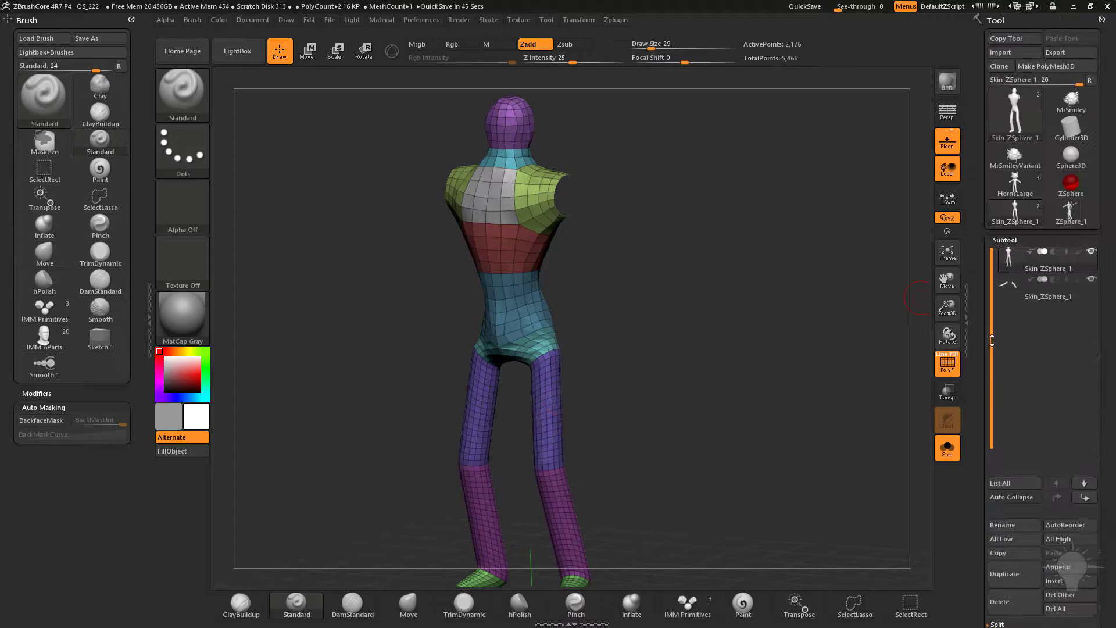
# - Examine the open shoulder edges of the body with the polyframe off, and turn it back on
pyautogui.moveTo(872, 267); pyautogui.dragTo(753, 288)
pyautogui.click(945, 367)
pyautogui.keyDown('alt'); pyautogui.moveTo(847, 314); pyautogui.dragTo(799, 379); pyautogui.keyUp('alt')
pyautogui.moveTo(798, 379); pyautogui.dragTo(918, 382)
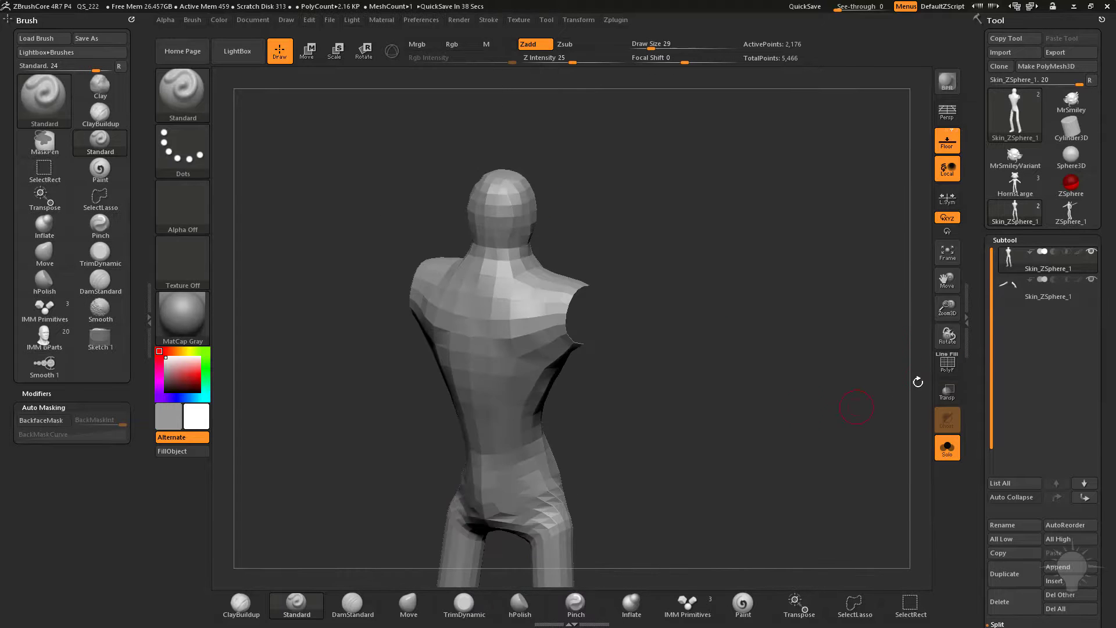
pyautogui.click(947, 363)
# - DynaMesh the armless body with blur 0 and resolution 64 to close the shoulder openings
pyautogui.moveTo(986, 349); pyautogui.dragTo(984, 296)
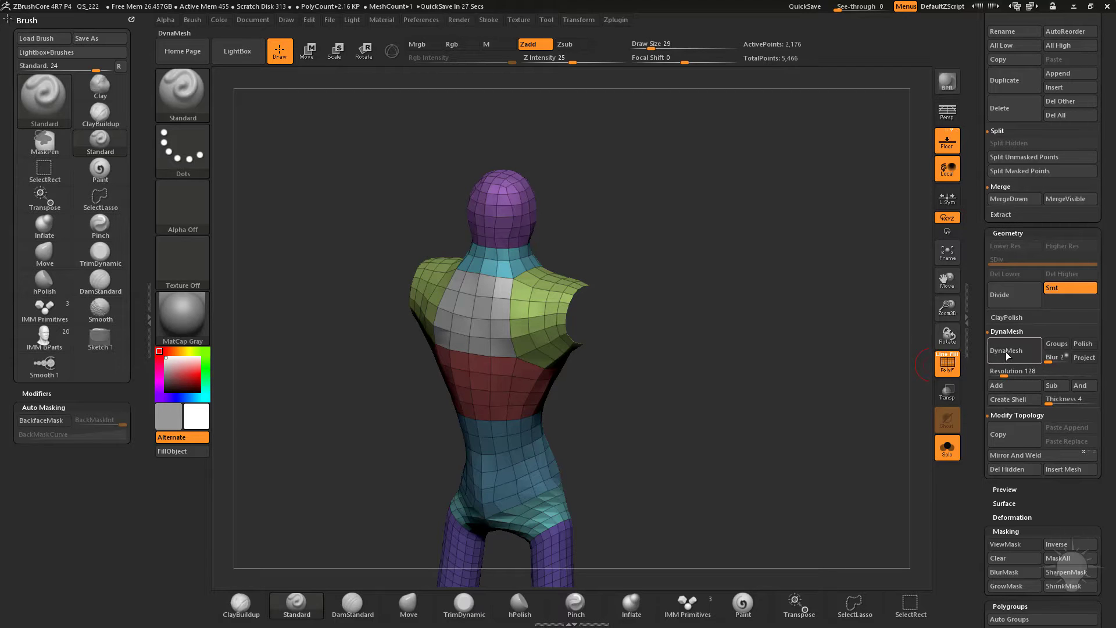
pyautogui.moveTo(1050, 361); pyautogui.dragTo(1044, 361)
pyautogui.click(1003, 375)
pyautogui.click(1005, 375)
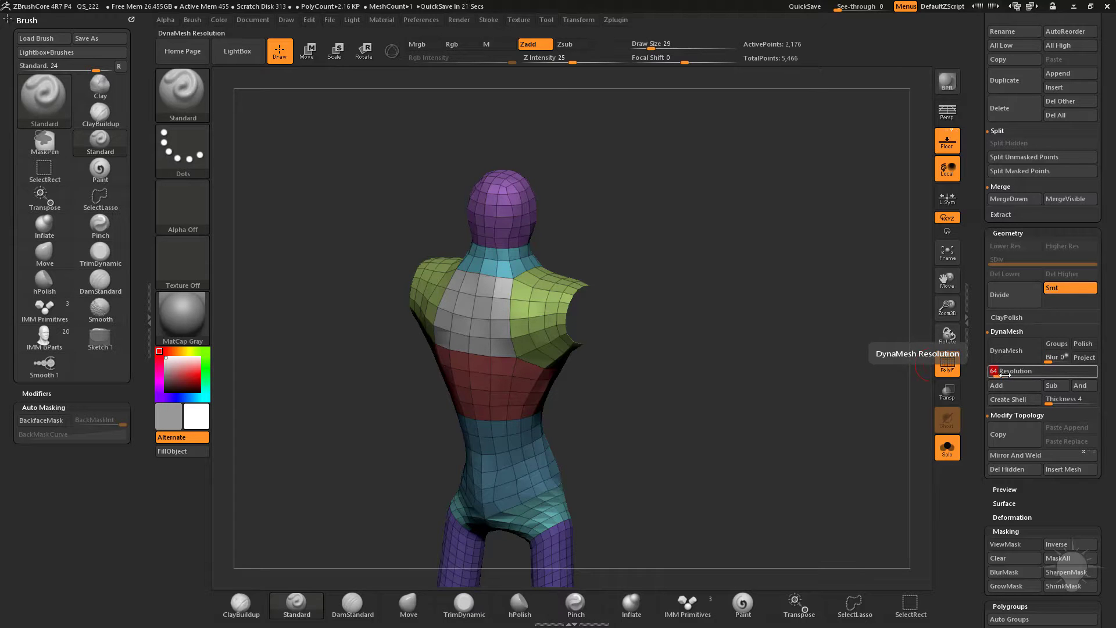
pyautogui.press('Return')
pyautogui.click(1013, 352)
pyautogui.moveTo(717, 382); pyautogui.dragTo(868, 308)
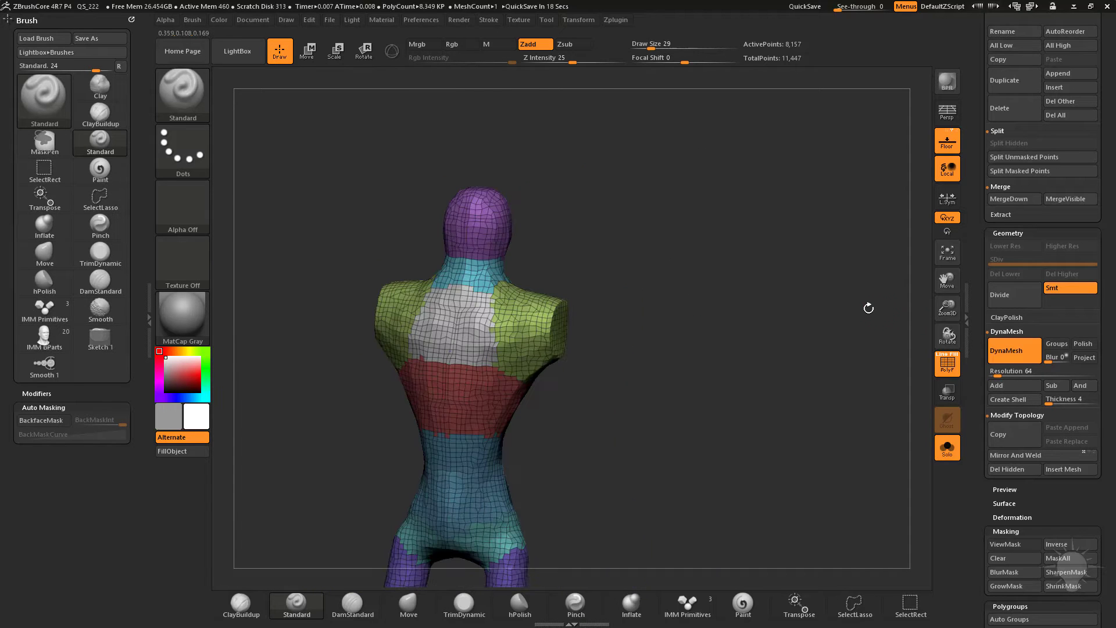
pyautogui.moveTo(977, 290); pyautogui.dragTo(986, 397)
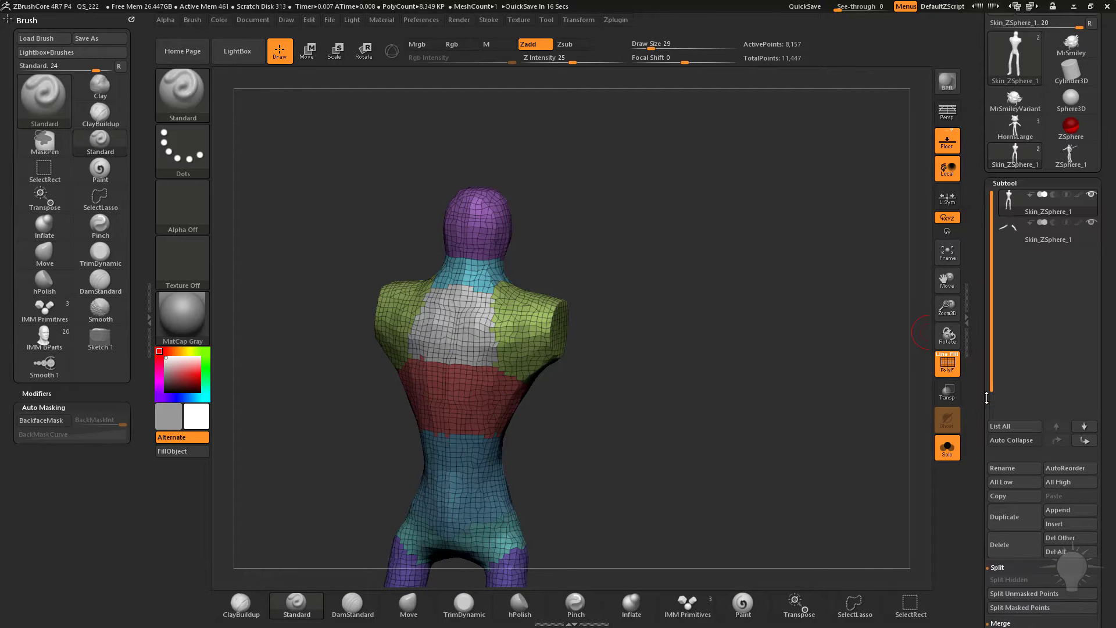
# - Make the split-off arms the active subtool and bring up its DynaMesh settings
pyautogui.click(1042, 247)
pyautogui.moveTo(824, 344); pyautogui.dragTo(891, 380)
pyautogui.moveTo(979, 416); pyautogui.dragTo(982, 289)
# - Try DynaMeshing the arms with blur 0 at resolution 128, inspect the hand, and undo the remesh
pyautogui.click(1006, 278)
pyautogui.moveTo(1051, 267); pyautogui.dragTo(1040, 266)
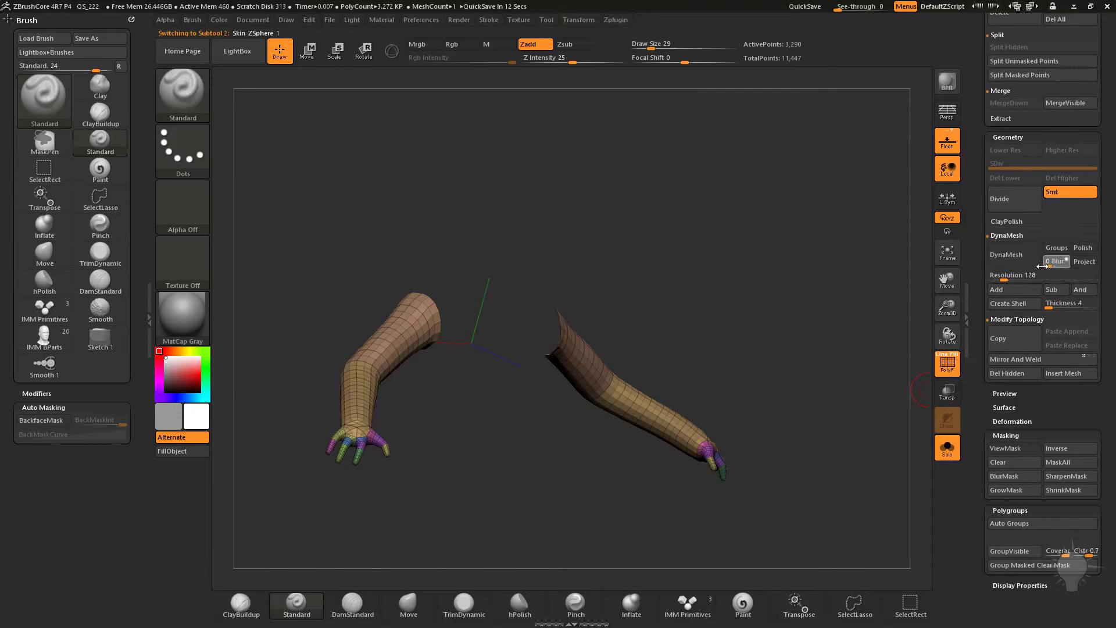
pyautogui.click(1007, 257)
pyautogui.moveTo(714, 239); pyautogui.dragTo(821, 281)
pyautogui.hotkey('ctrl', 'z')
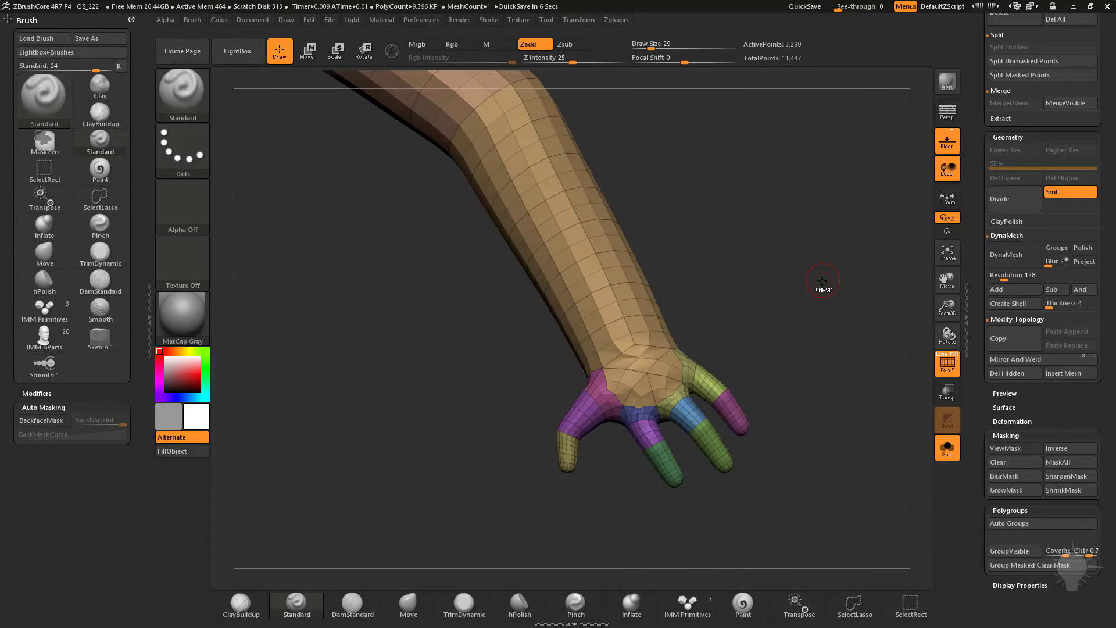
# - Try DynaMeshing the arms at resolution 64 and undo the remesh
pyautogui.click(1012, 278)
pyautogui.write('64')
pyautogui.press('Return')
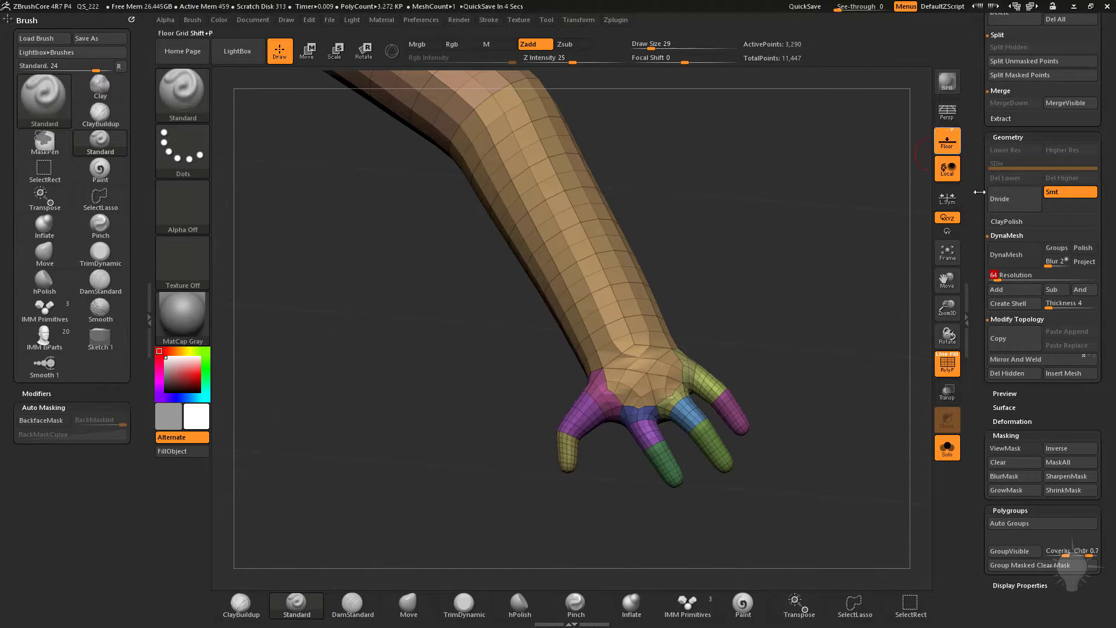
pyautogui.click(1006, 255)
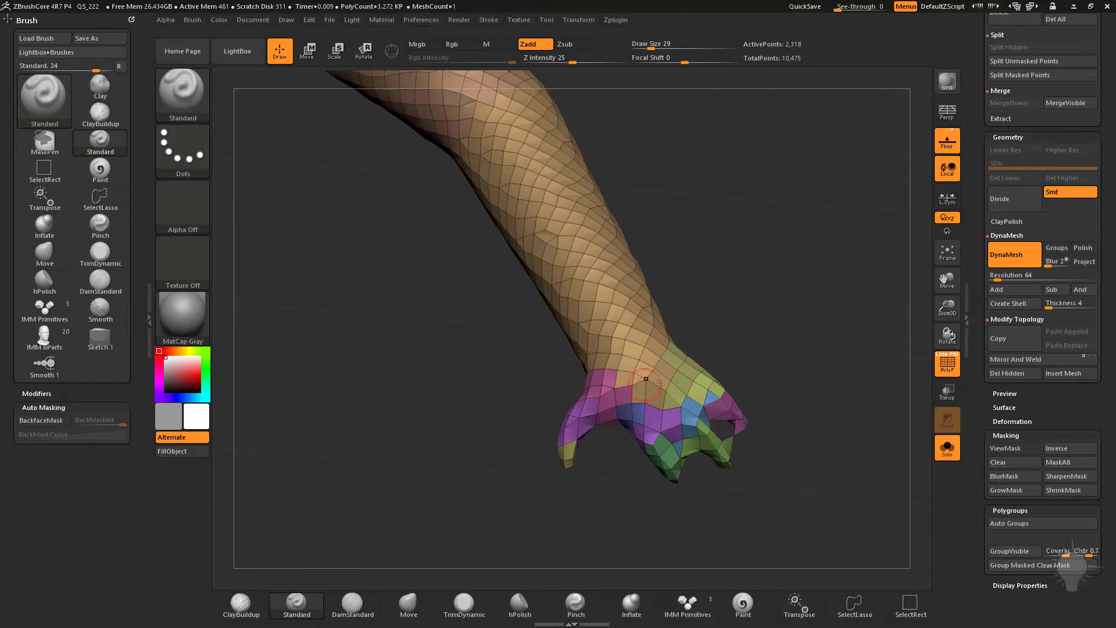
pyautogui.hotkey('ctrl', 'z')
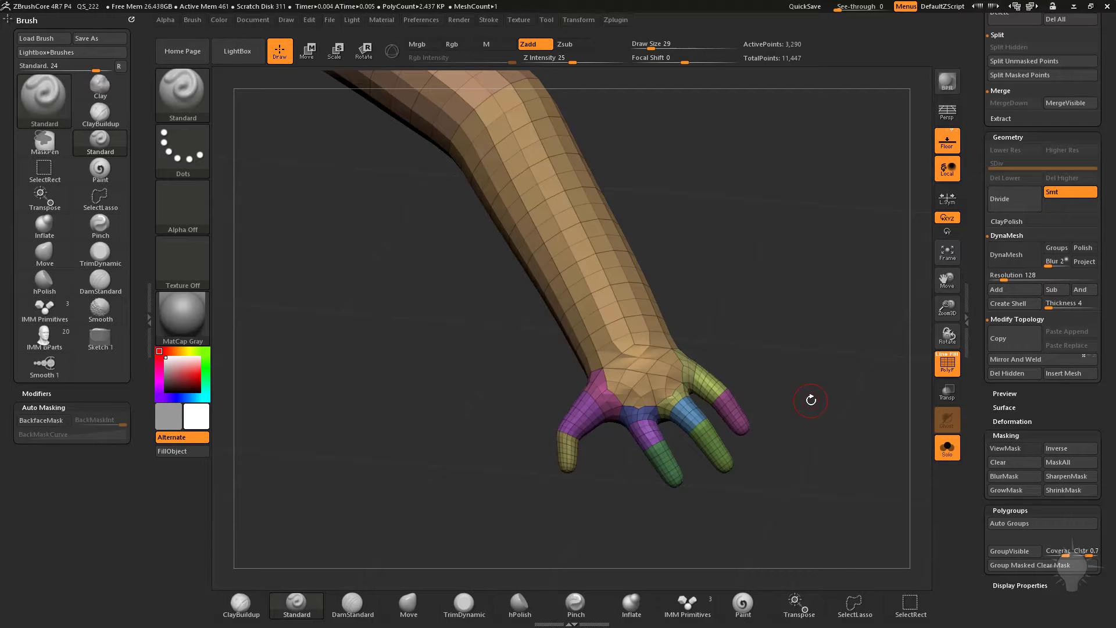
pyautogui.click(1016, 277)
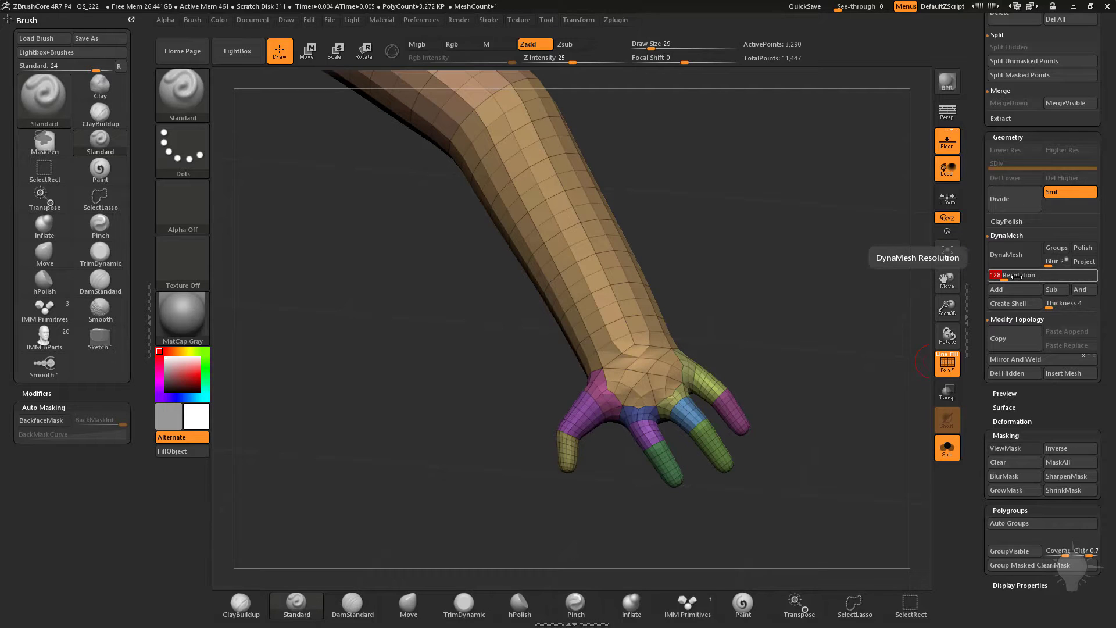
# - Hide one edge loop around the forearm just above the wrist using the SelectLasso brush
pyautogui.moveTo(777, 296)
pyautogui.mouseDown()
pyautogui.moveTo(789, 287)
pyautogui.moveTo(803, 309)
pyautogui.mouseUp()
pyautogui.keyDown('ctrl'); pyautogui.keyDown('shift'); pyautogui.click(201, 99); pyautogui.keyUp('shift'); pyautogui.keyUp('ctrl')
pyautogui.keyDown('ctrl'); pyautogui.keyDown('shift'); pyautogui.click(270, 120); pyautogui.keyUp('shift'); pyautogui.keyUp('ctrl')
pyautogui.moveTo(852, 369)
pyautogui.keyDown('alt'); pyautogui.mouseDown()
pyautogui.moveTo(793, 236)
pyautogui.moveTo(799, 197)
pyautogui.moveTo(802, 241)
pyautogui.moveTo(804, 206)
pyautogui.mouseUp(); pyautogui.keyUp('alt')
pyautogui.keyDown('ctrl'); pyautogui.keyDown('shift'); pyautogui.click(541, 225); pyautogui.keyUp('shift'); pyautogui.keyUp('ctrl')
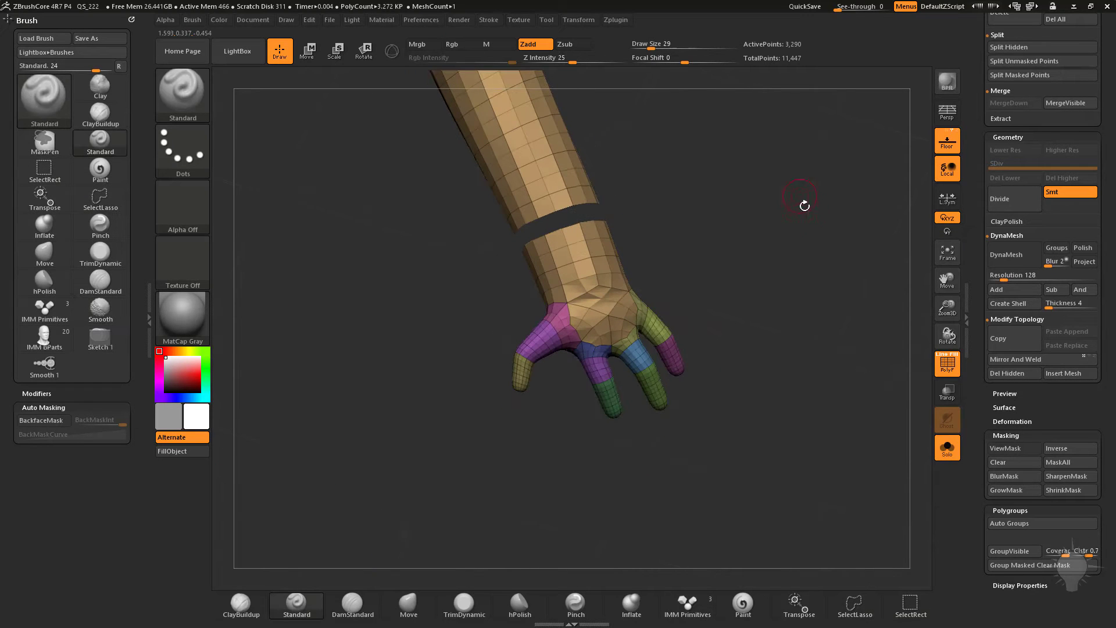
# - Auto-group the arms into separate hand and arm polygroups, and apply Mirror And Weld to match both sides
pyautogui.scroll(-2, 1024, 359)
pyautogui.press('shift')
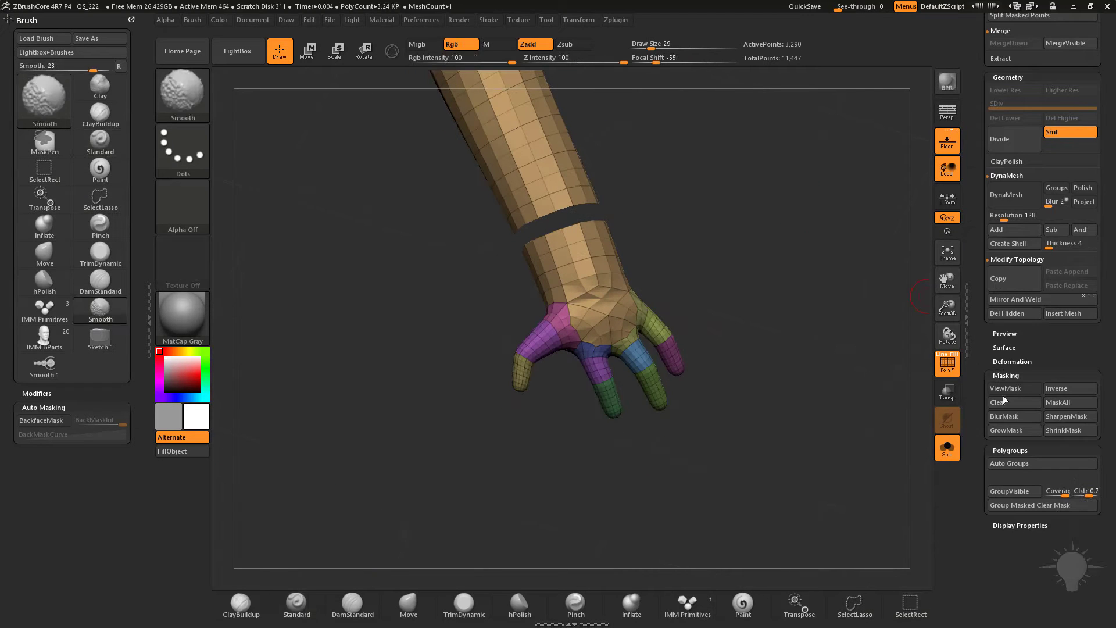
pyautogui.click(1004, 463)
pyautogui.moveTo(829, 338)
pyautogui.keyDown('alt'); pyautogui.mouseDown()
pyautogui.moveTo(837, 238)
pyautogui.moveTo(865, 232)
pyautogui.mouseUp(); pyautogui.keyUp('alt')
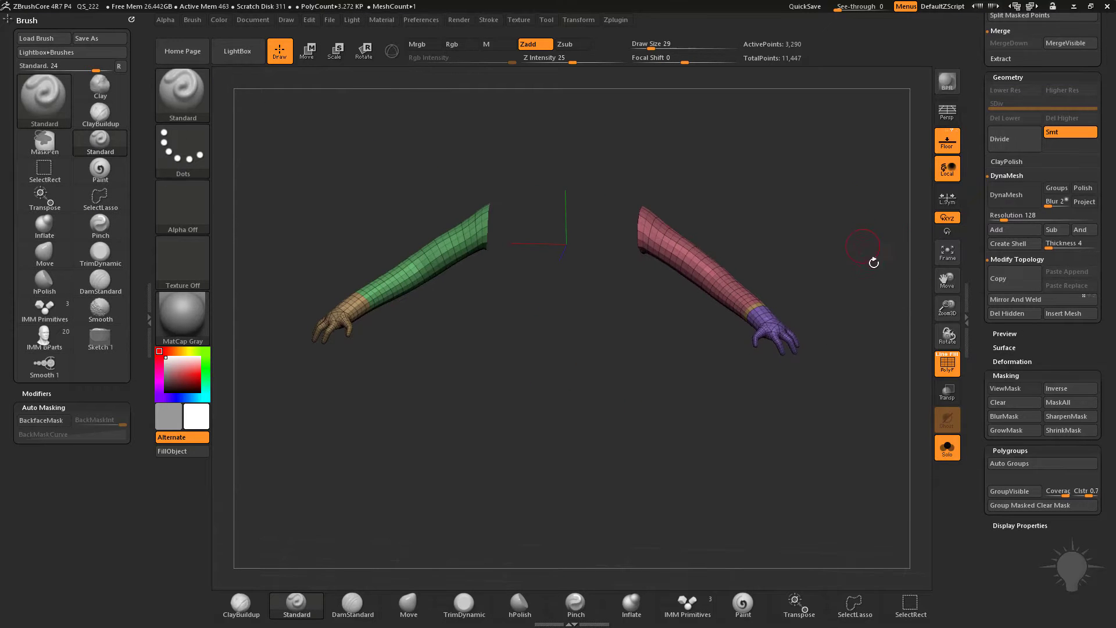
pyautogui.click(1016, 301)
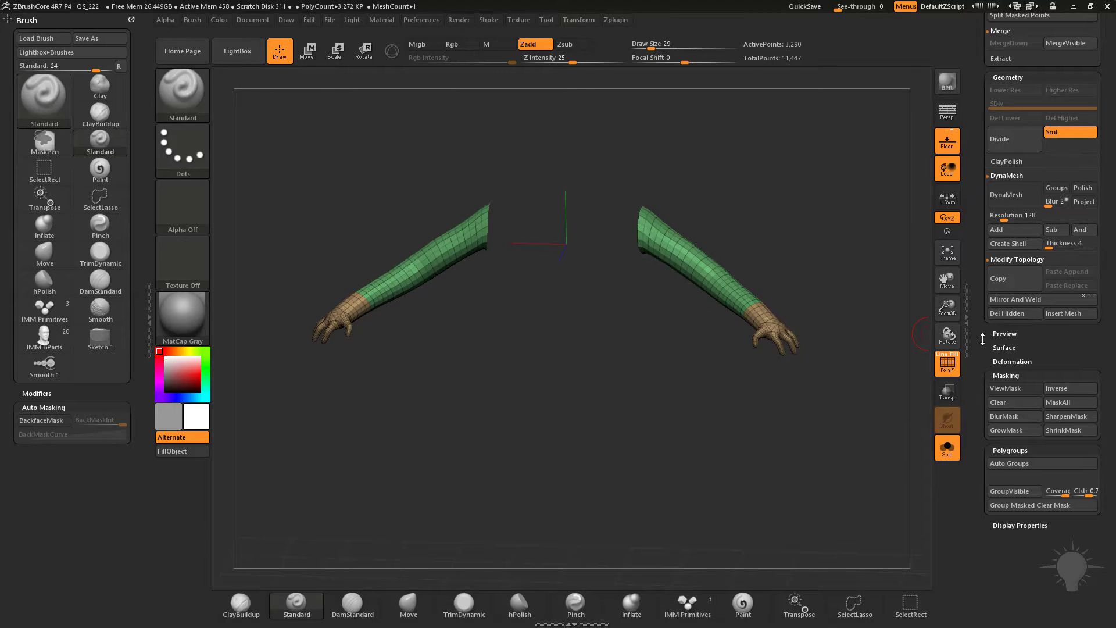
# - Isolate the hand polygroup and split the hidden arms into their own subtool
pyautogui.moveTo(836, 279)
pyautogui.mouseDown()
pyautogui.moveTo(832, 312)
pyautogui.moveTo(743, 298)
pyautogui.moveTo(851, 372)
pyautogui.mouseUp()
pyautogui.keyDown('ctrl'); pyautogui.keyDown('shift'); pyautogui.click(779, 327); pyautogui.keyUp('shift'); pyautogui.keyUp('ctrl')
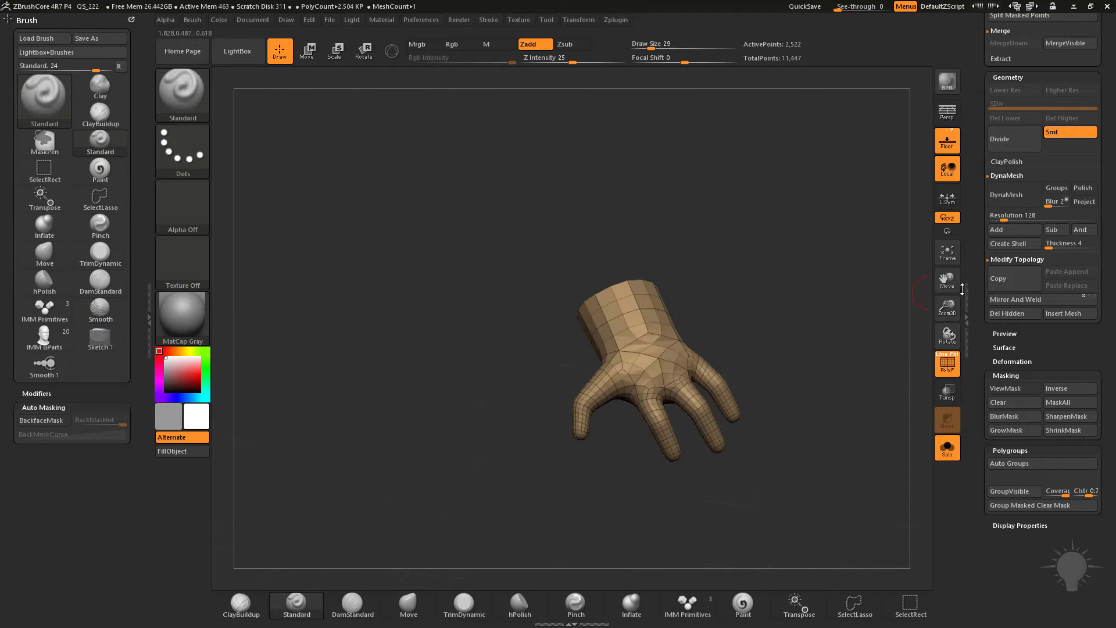
pyautogui.click(1007, 314)
pyautogui.moveTo(979, 284)
pyautogui.mouseDown()
pyautogui.moveTo(974, 373)
pyautogui.moveTo(977, 287)
pyautogui.mouseUp()
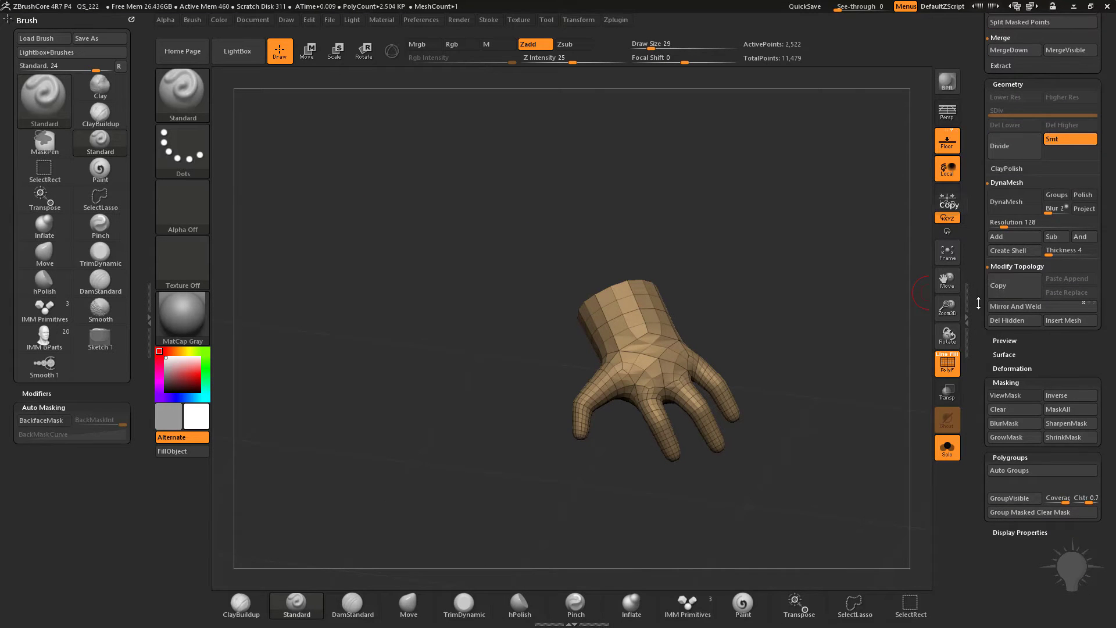
# - DynaMesh the hands with blur 0 and resolution 256
pyautogui.moveTo(987, 222); pyautogui.dragTo(988, 350)
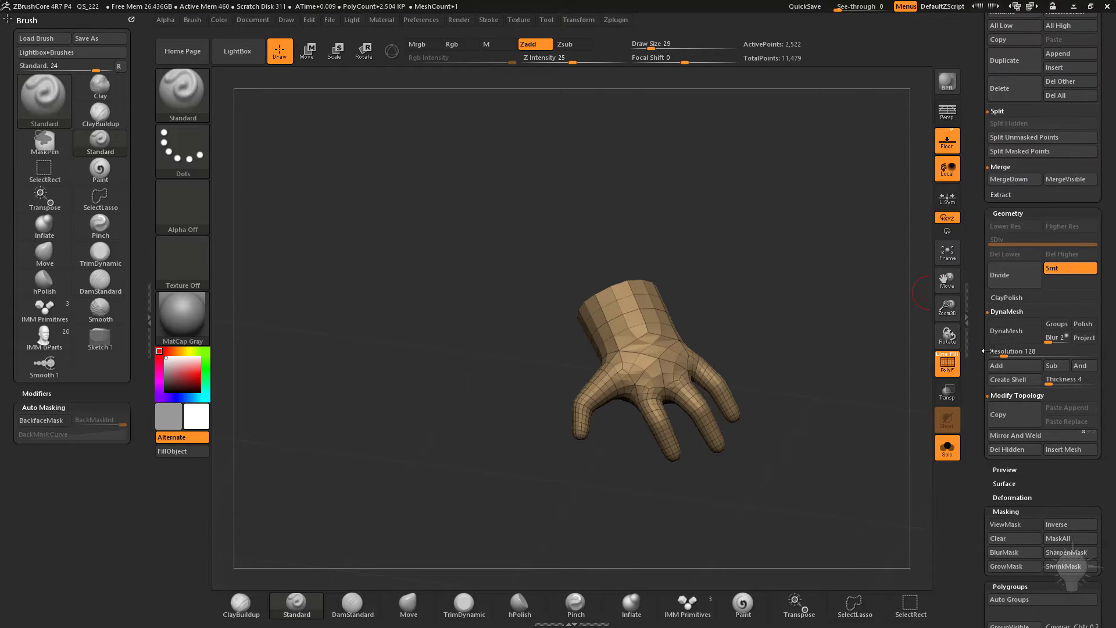
pyautogui.click(1049, 342)
pyautogui.write('0')
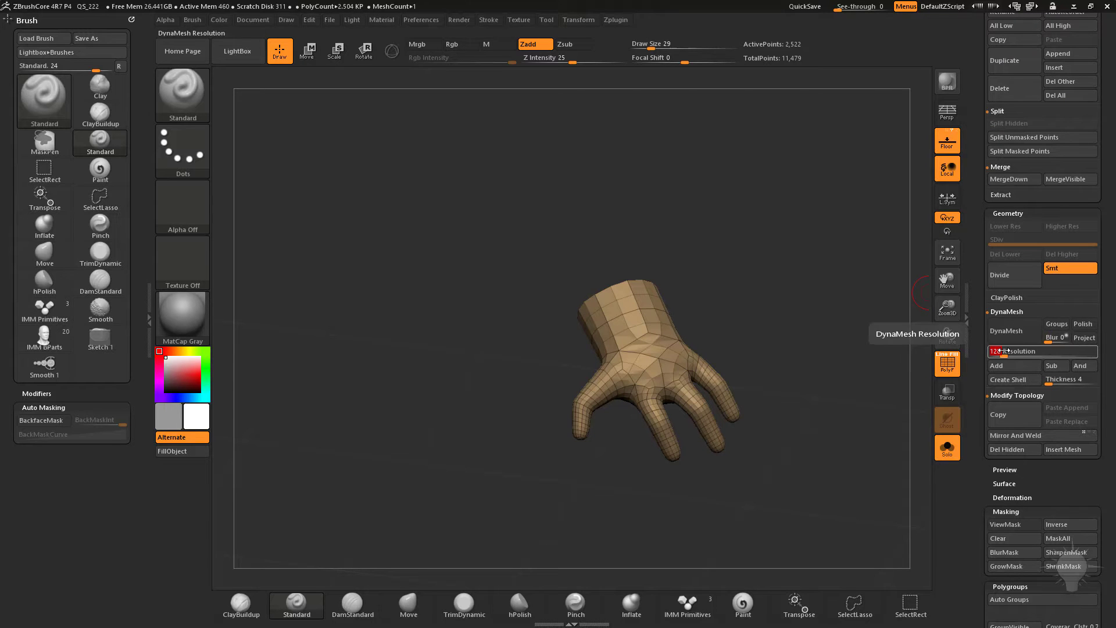
pyautogui.write('256')
pyautogui.press('Return')
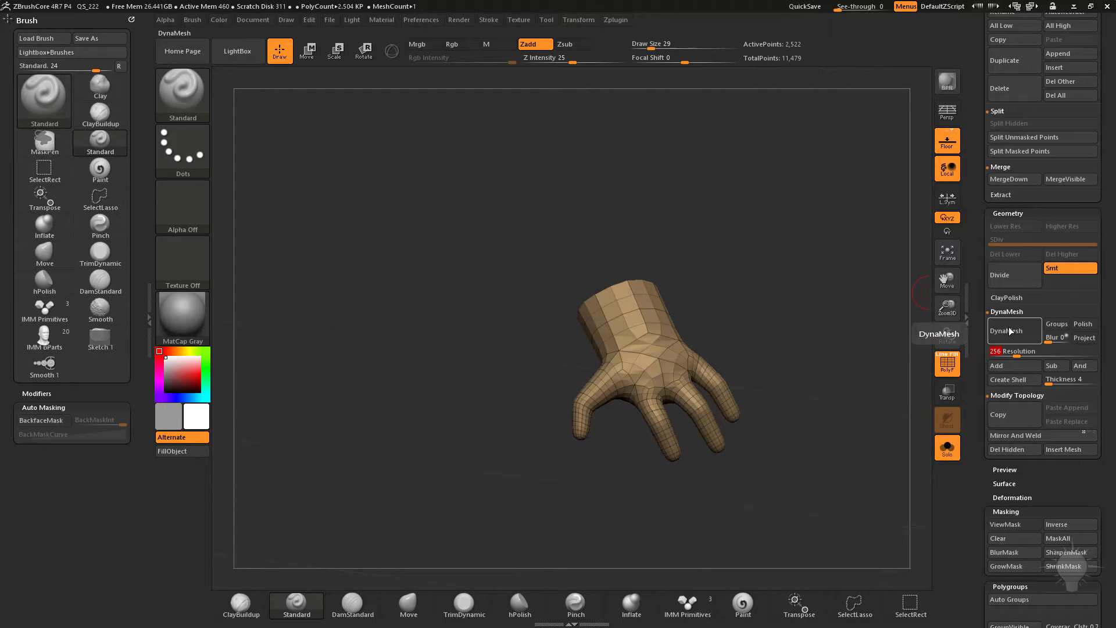
pyautogui.click(1007, 327)
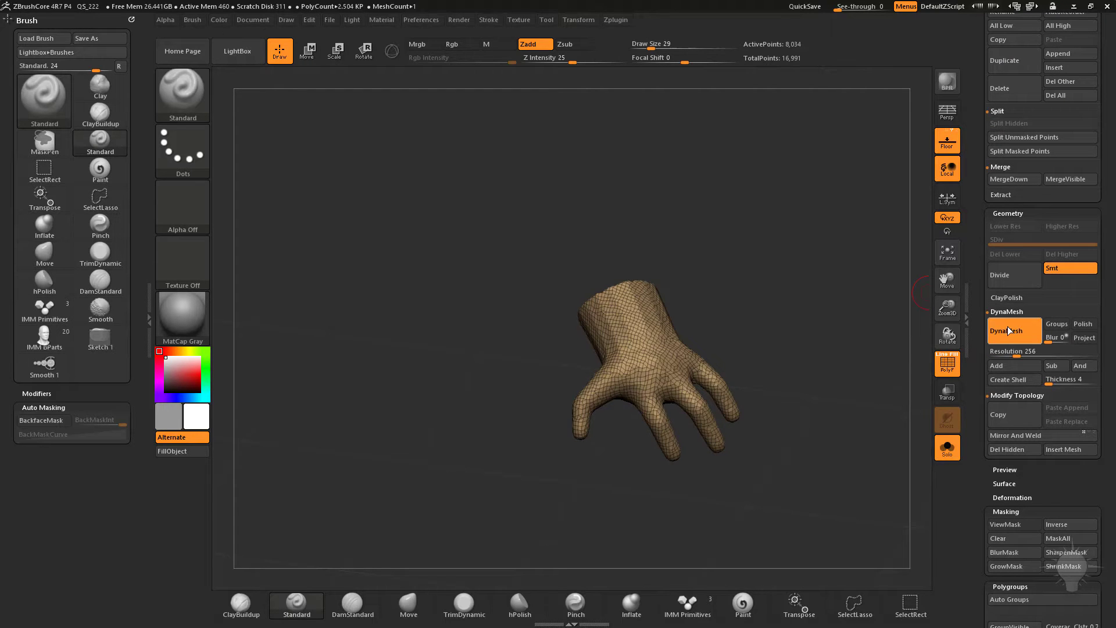
# - Make the handless arms the active subtool and DynaMesh them at resolution 128
pyautogui.click(938, 366)
pyautogui.scroll(5, 967, 455)
pyautogui.click(1041, 259)
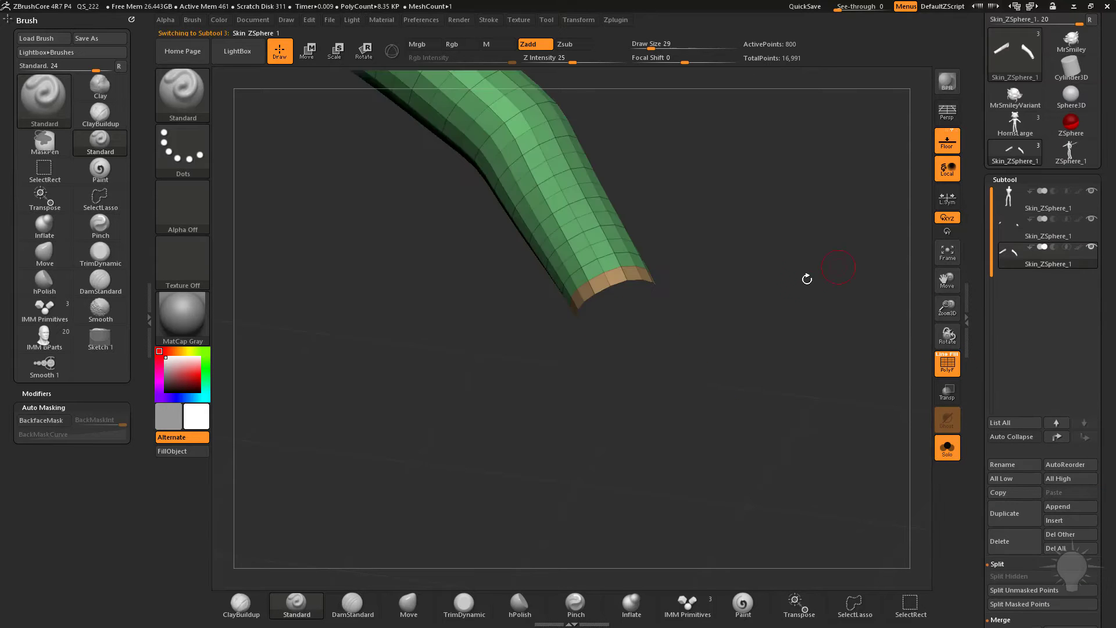
pyautogui.scroll(-5, 977, 278)
pyautogui.scroll(-2, 977, 278)
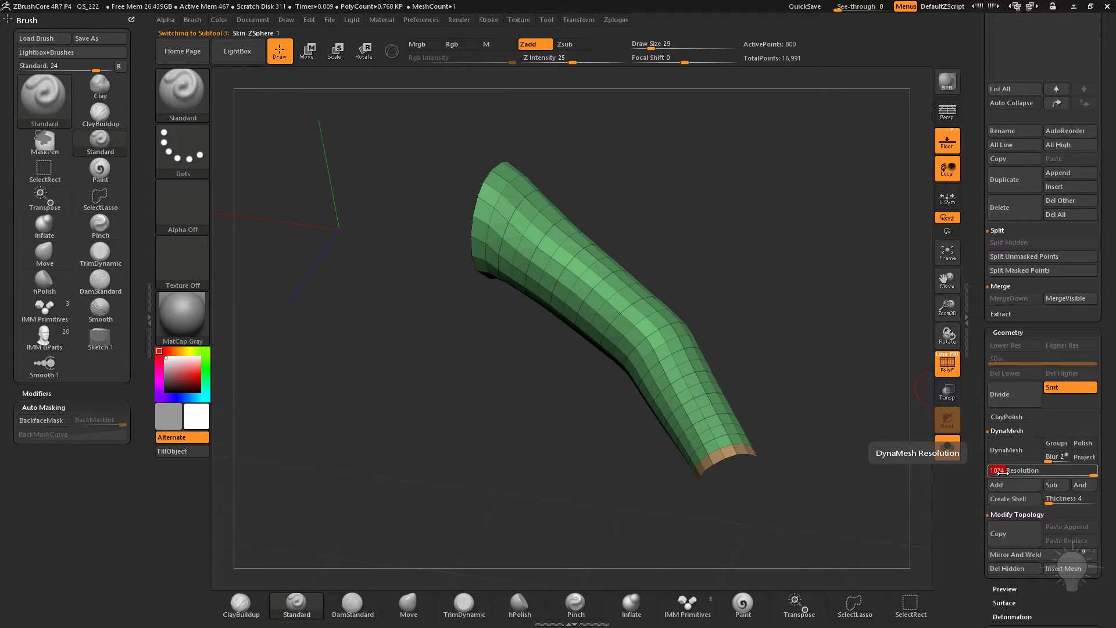
pyautogui.click(1005, 452)
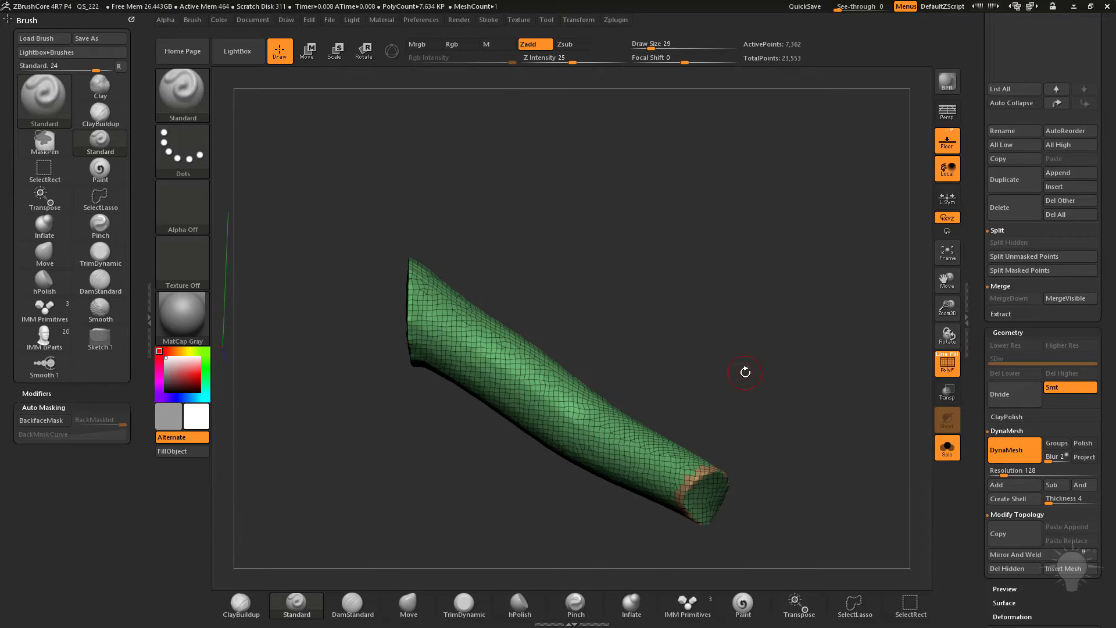
# - Make the body the active subtool and turn off Solo to show the arms and hands with it
pyautogui.moveTo(979, 330); pyautogui.dragTo(989, 423)
pyautogui.click(1056, 244)
pyautogui.keyDown('alt'); pyautogui.moveTo(872, 337); pyautogui.dragTo(922, 372); pyautogui.keyUp('alt')
pyautogui.click(947, 448)
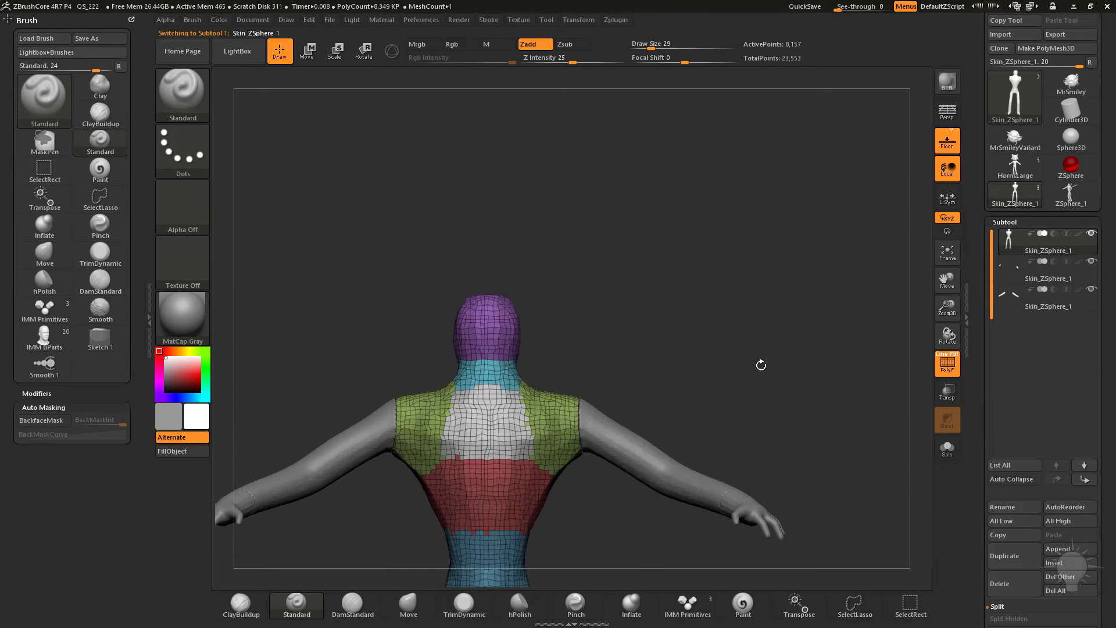
pyautogui.moveTo(780, 237); pyautogui.dragTo(755, 250)
pyautogui.moveTo(783, 160)
pyautogui.keyDown('alt'); pyautogui.mouseDown()
pyautogui.moveTo(738, 168)
pyautogui.moveTo(692, 146)
pyautogui.mouseUp(); pyautogui.keyUp('alt')
# - Set the draw size to 27 and switch the active subtool between the arms, hands and body directly on the model
pyautogui.press('s')
pyautogui.click(693, 312)
pyautogui.keyDown('alt'); pyautogui.click(707, 360); pyautogui.keyUp('alt')
pyautogui.keyDown('alt'); pyautogui.click(722, 391); pyautogui.keyUp('alt')
pyautogui.moveTo(767, 327); pyautogui.dragTo(720, 328)
pyautogui.keyDown('alt'); pyautogui.click(654, 303); pyautogui.keyUp('alt')
pyautogui.keyDown('alt'); pyautogui.click(573, 279); pyautogui.keyUp('alt')
# - Turn off the polyframe and work on the upper torso with the Clay brush at draw size 56
pyautogui.moveTo(785, 266)
pyautogui.keyDown('shift'); pyautogui.mouseDown()
pyautogui.moveTo(835, 295)
pyautogui.moveTo(838, 186)
pyautogui.mouseUp(); pyautogui.keyUp('shift')
pyautogui.hotkey('shift', 'f')
pyautogui.moveTo(752, 134)
pyautogui.keyDown('alt'); pyautogui.mouseDown()
pyautogui.moveTo(761, 215)
pyautogui.moveTo(529, 337)
pyautogui.mouseUp(); pyautogui.keyUp('alt')
pyautogui.press('b')
pyautogui.press('c')
pyautogui.press('l')
pyautogui.press('s')
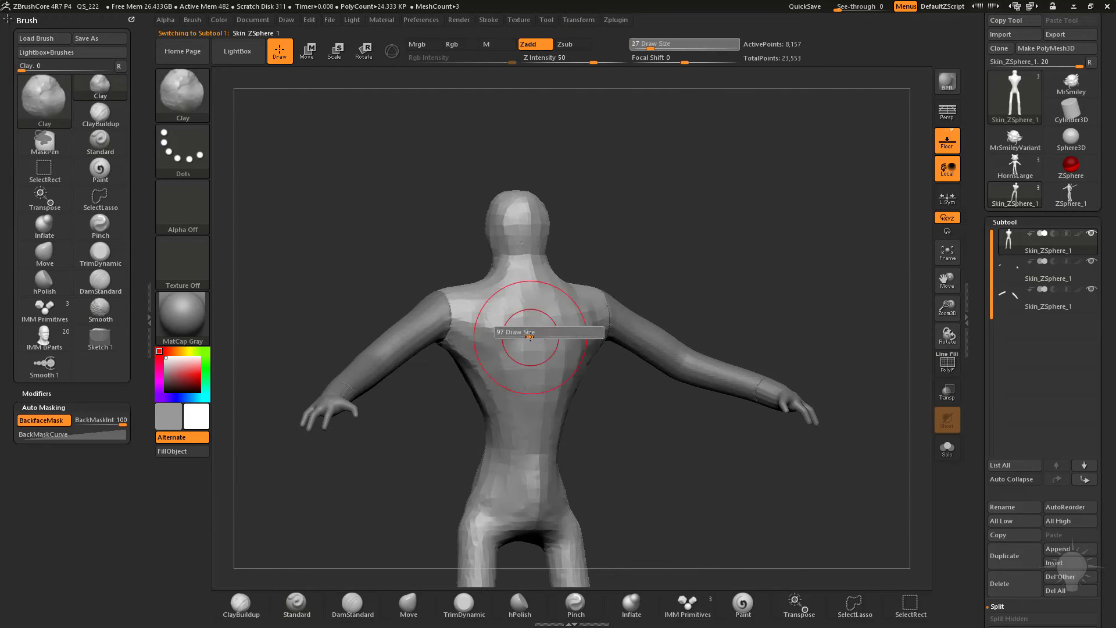
pyautogui.moveTo(647, 264); pyautogui.dragTo(612, 580)
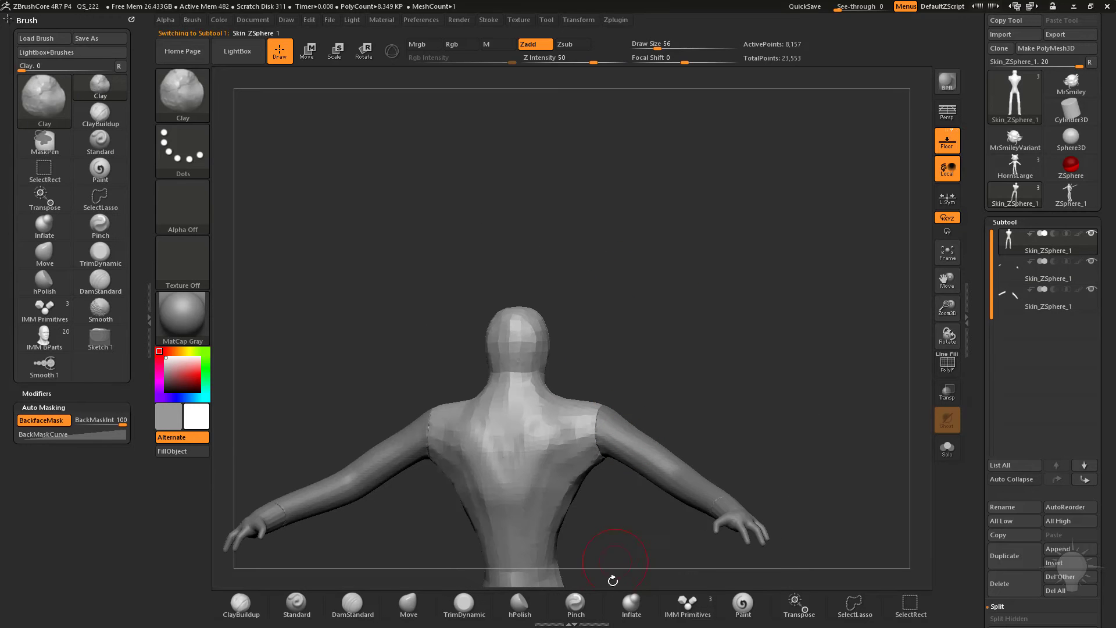
# - Pull two symmetrical horns out of the top of the head with the Move brush and re-DynaMesh the body
pyautogui.press('b')
pyautogui.press('m')
pyautogui.press('v')
pyautogui.moveTo(603, 314); pyautogui.dragTo(569, 305)
pyautogui.press('s')
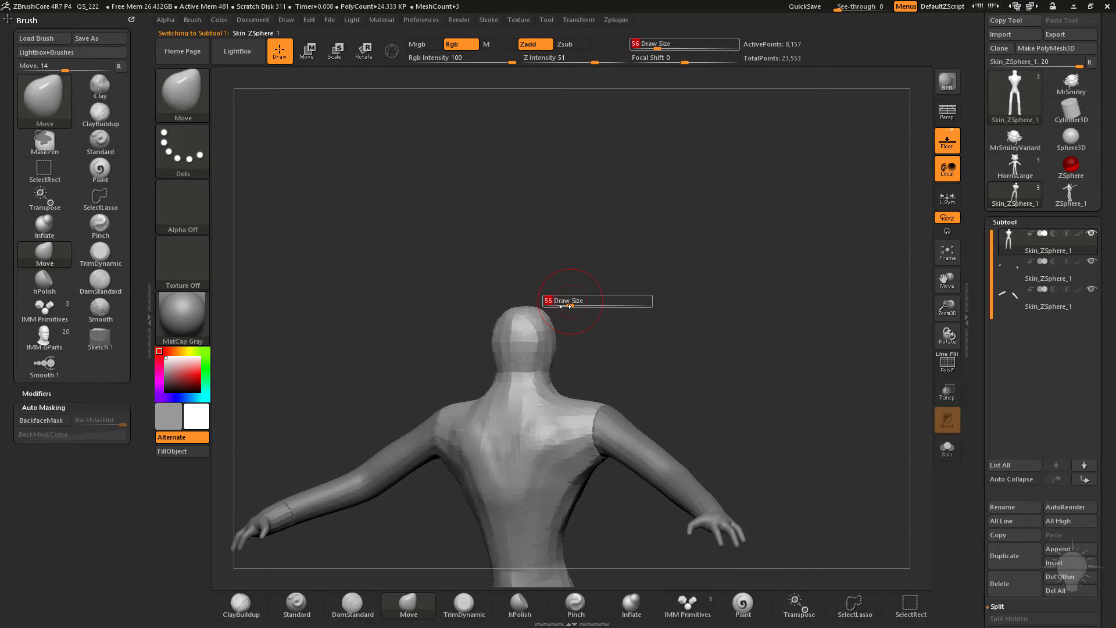
pyautogui.keyDown('ctrl'); pyautogui.moveTo(694, 220); pyautogui.dragTo(750, 360); pyautogui.keyUp('ctrl')
pyautogui.moveTo(698, 312)
pyautogui.mouseDown()
pyautogui.moveTo(631, 305)
pyautogui.moveTo(653, 334)
pyautogui.moveTo(678, 319)
pyautogui.moveTo(685, 364)
pyautogui.moveTo(603, 339)
pyautogui.moveTo(618, 330)
pyautogui.mouseUp()
pyautogui.press('s')
pyautogui.moveTo(629, 281); pyautogui.dragTo(632, 274)
pyautogui.moveTo(663, 396); pyautogui.dragTo(679, 381)
pyautogui.moveTo(717, 276)
pyautogui.mouseDown()
pyautogui.moveTo(718, 324)
pyautogui.moveTo(713, 306)
pyautogui.mouseUp()
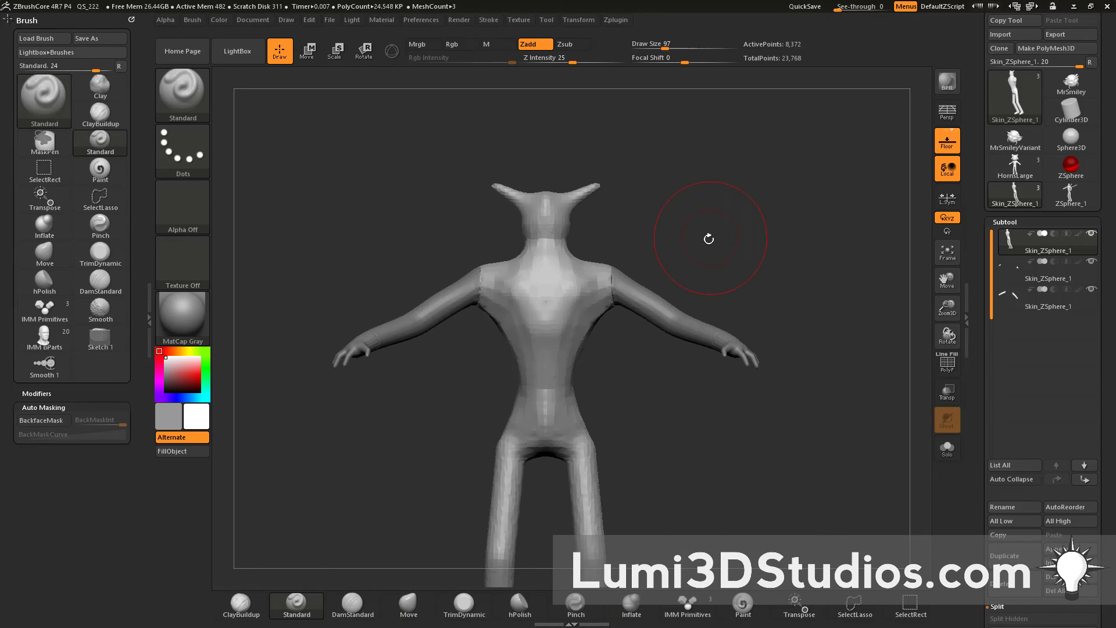